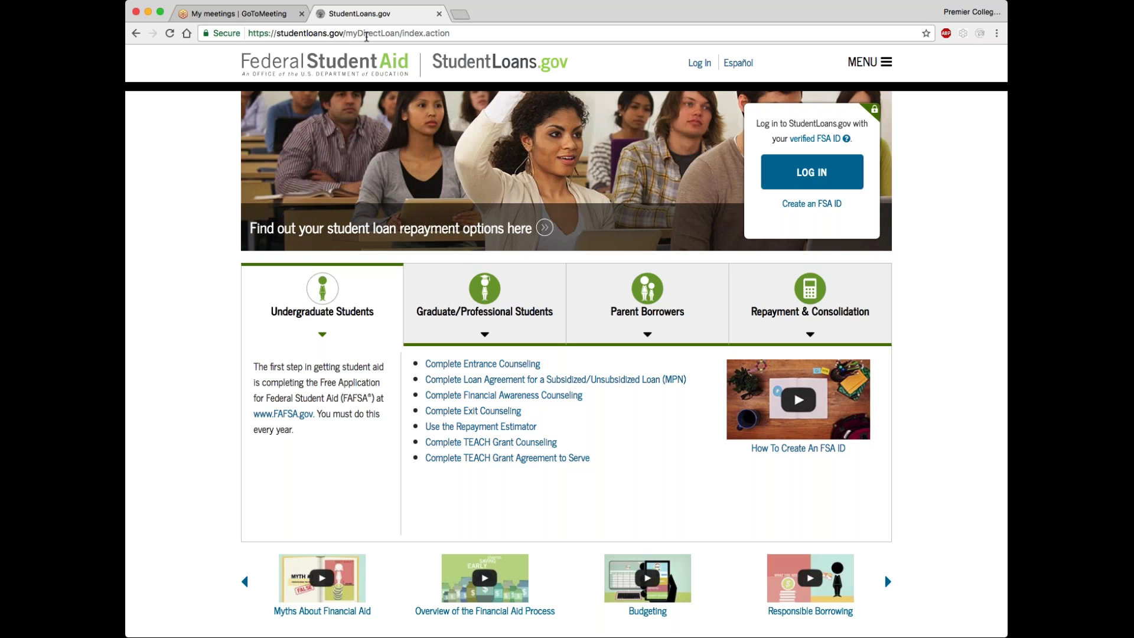
# Log in to StudentLoans.gov with the FSA ID username and password
pyautogui.click(797, 174)
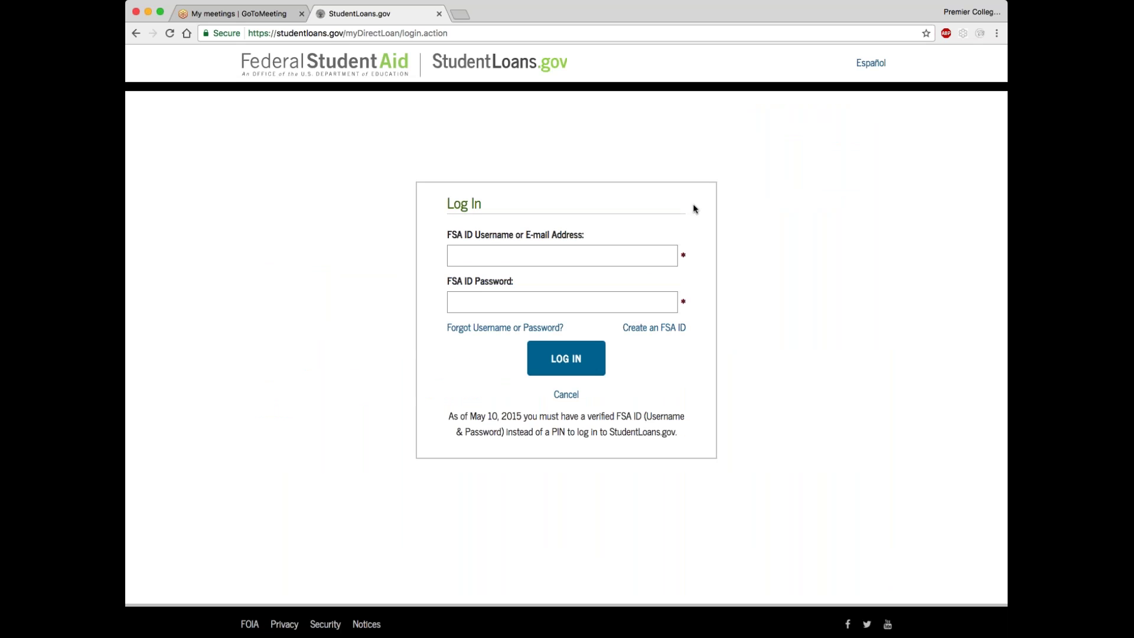
pyautogui.click(569, 250)
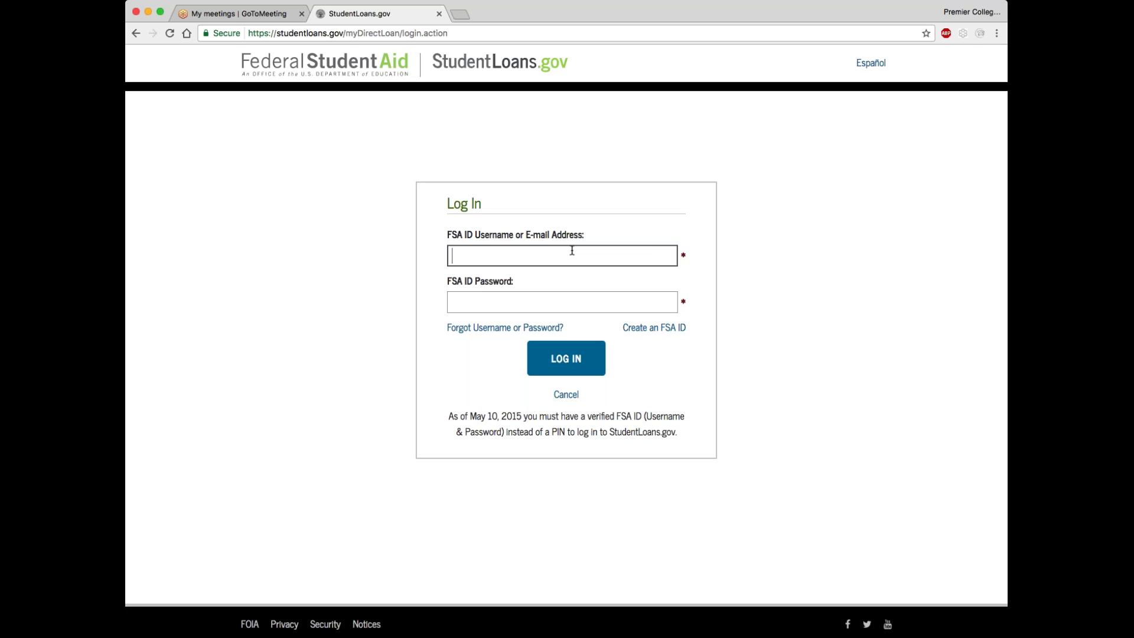
pyautogui.press('Tab')
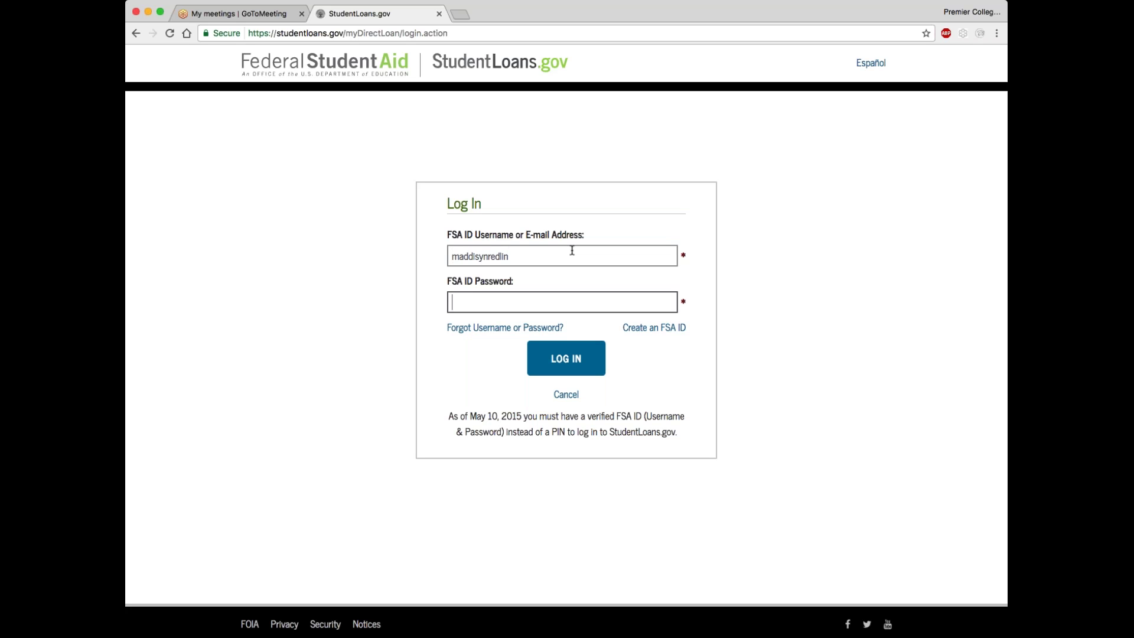
pyautogui.write('•••••••••••')
pyautogui.click(574, 356)
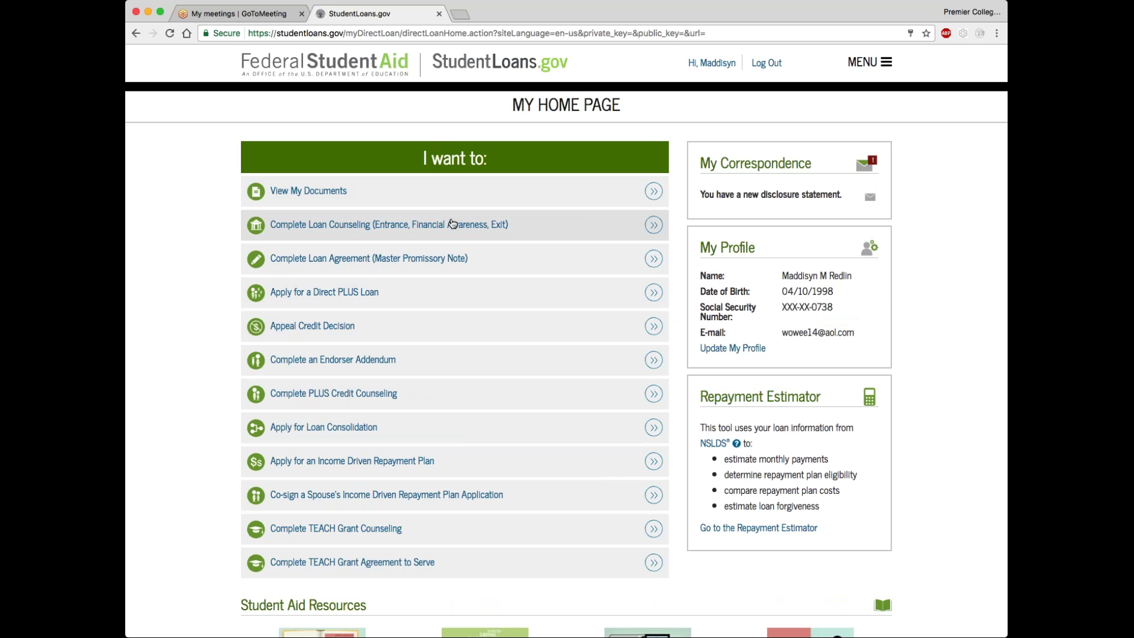
pyautogui.click(302, 191)
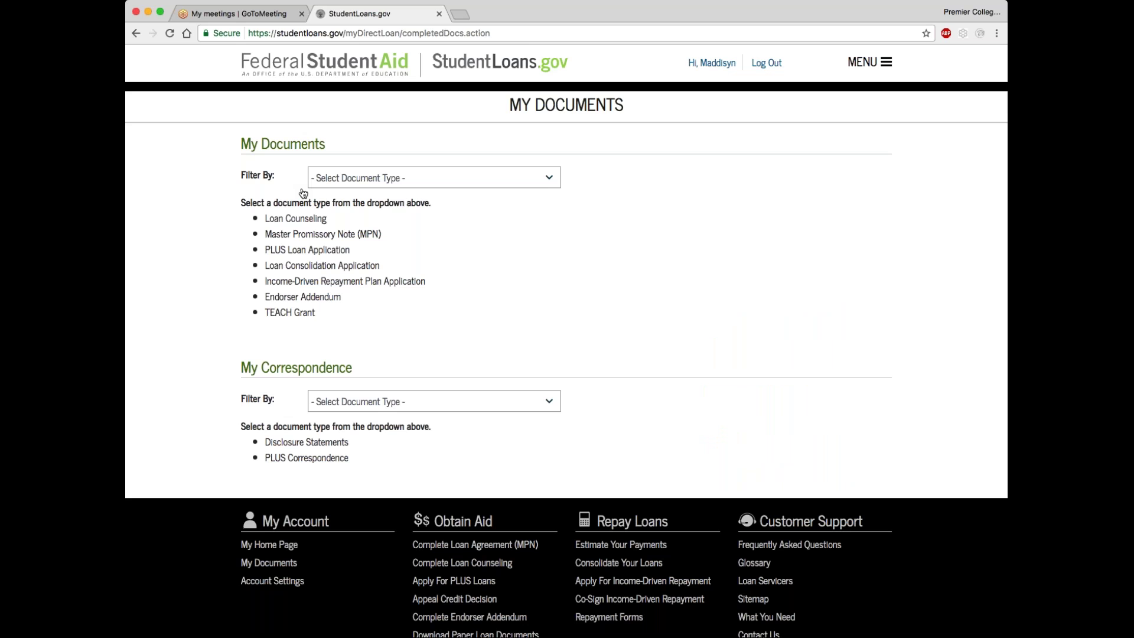
pyautogui.click(523, 190)
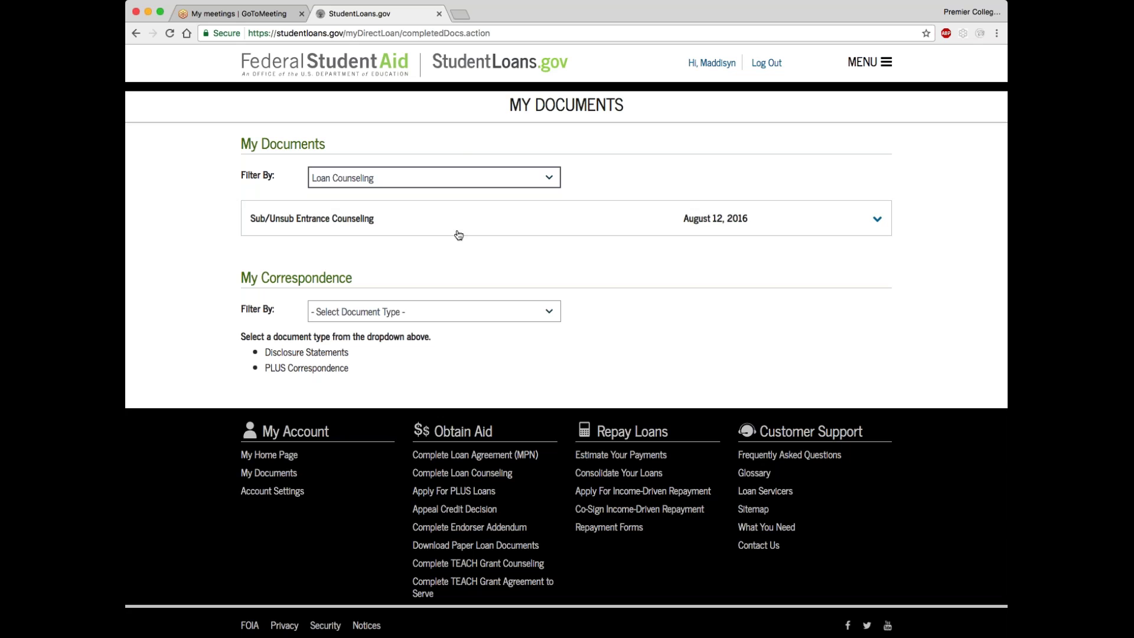
pyautogui.click(535, 188)
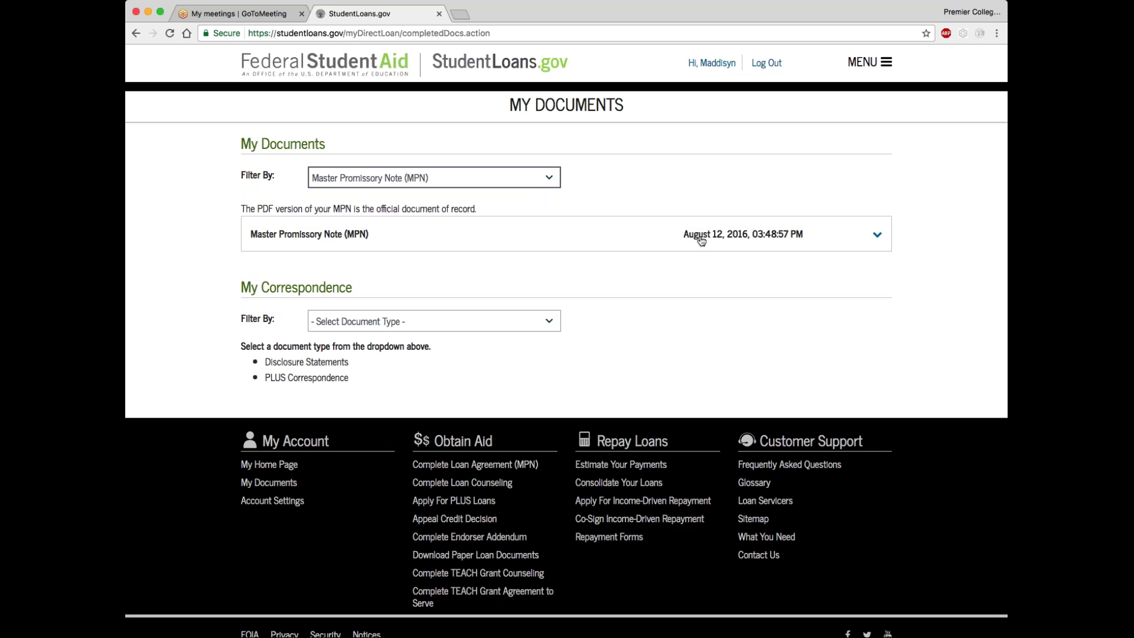
pyautogui.click(436, 246)
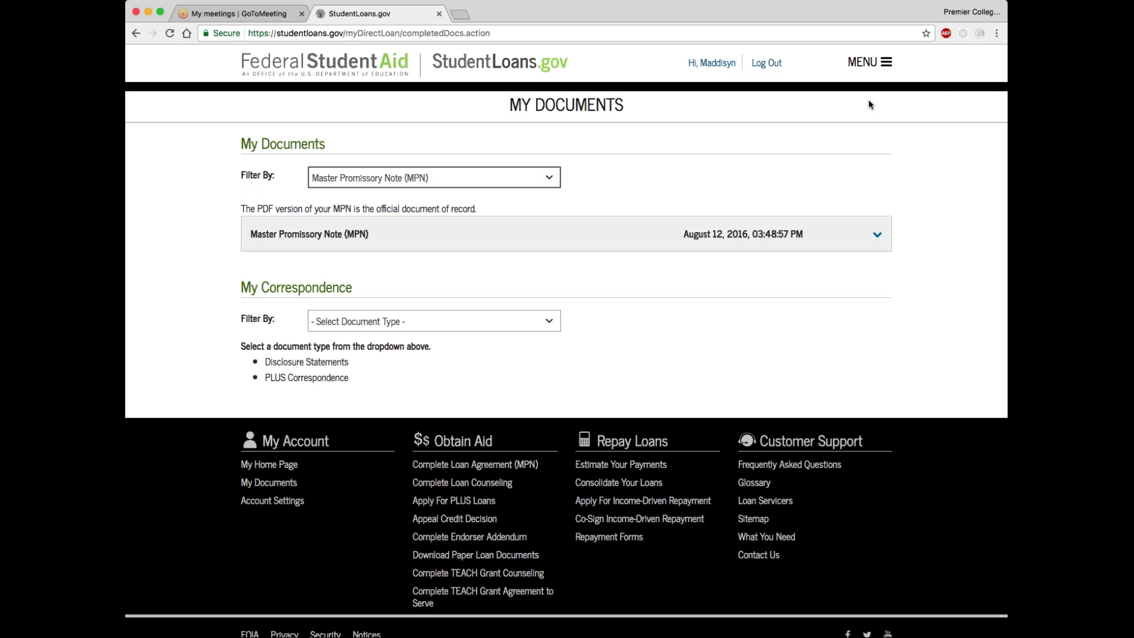
pyautogui.click(868, 62)
pyautogui.click(827, 91)
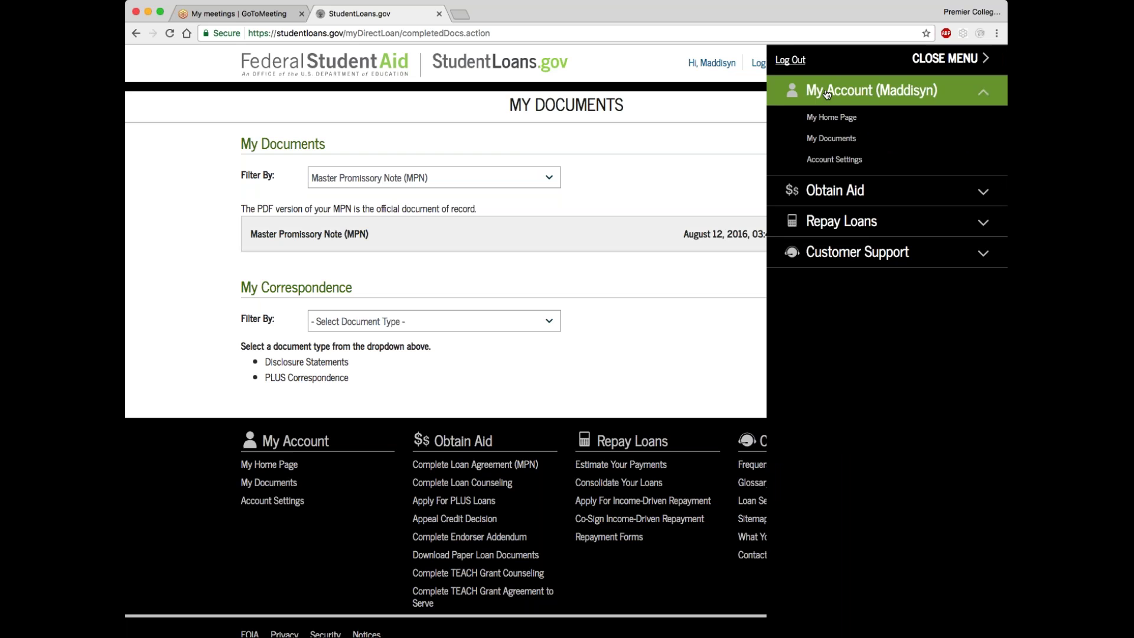
pyautogui.click(830, 117)
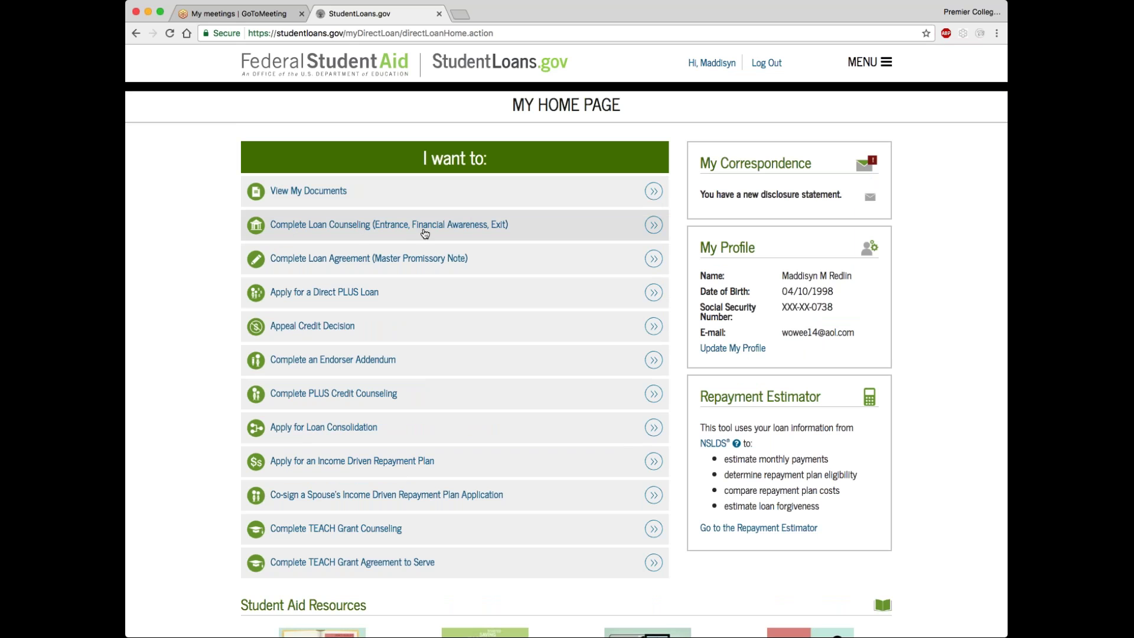
# Review the loan counseling types under Complete Loan Counseling and choose Entrance Counseling
pyautogui.click(390, 231)
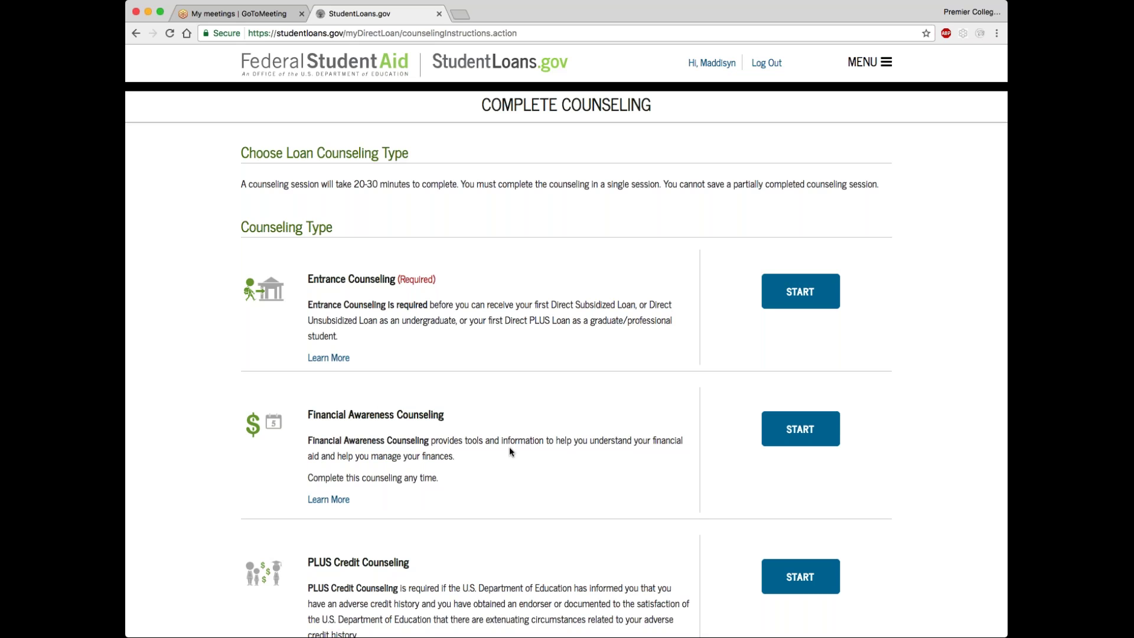
pyautogui.scroll(-1, 509, 446)
pyautogui.scroll(-1, 510, 450)
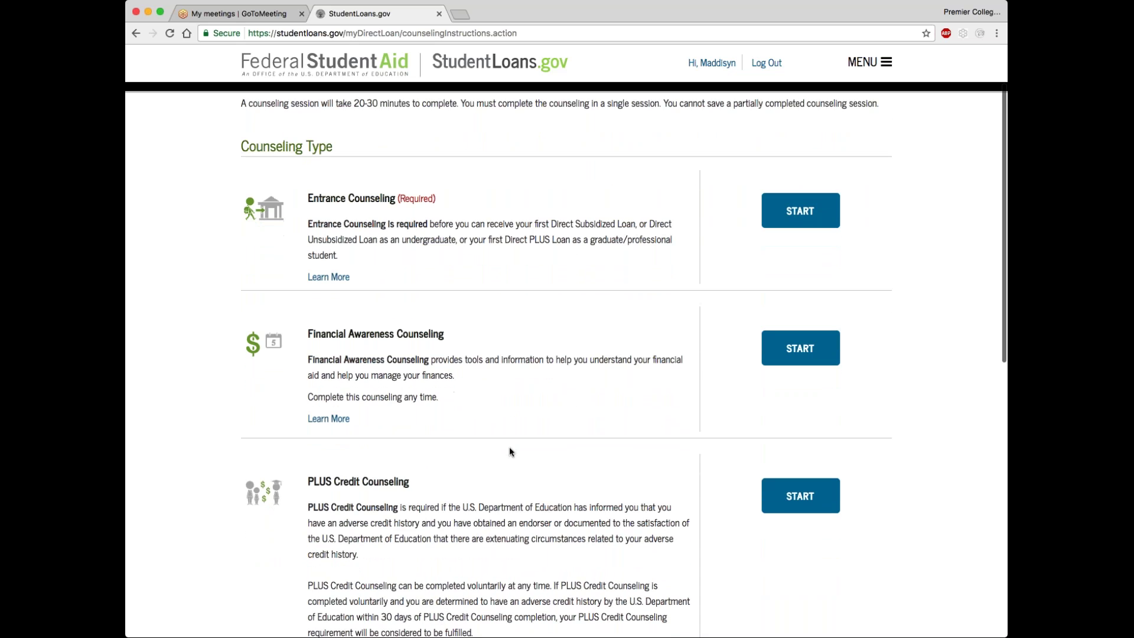
pyautogui.scroll(-1, 493, 453)
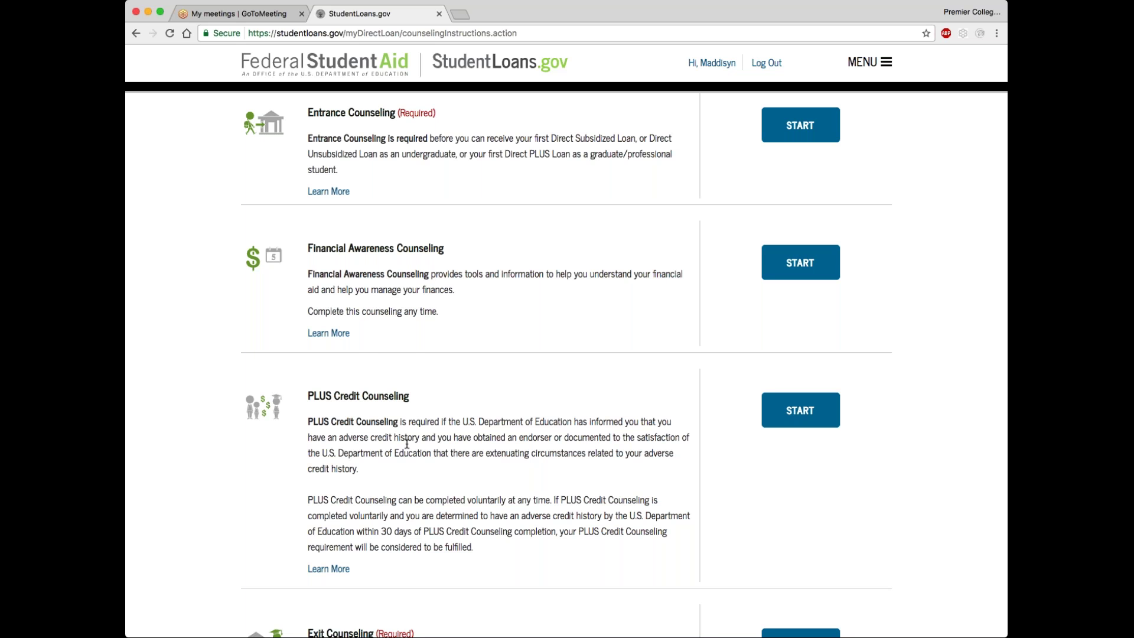
pyautogui.scroll(3, 401, 330)
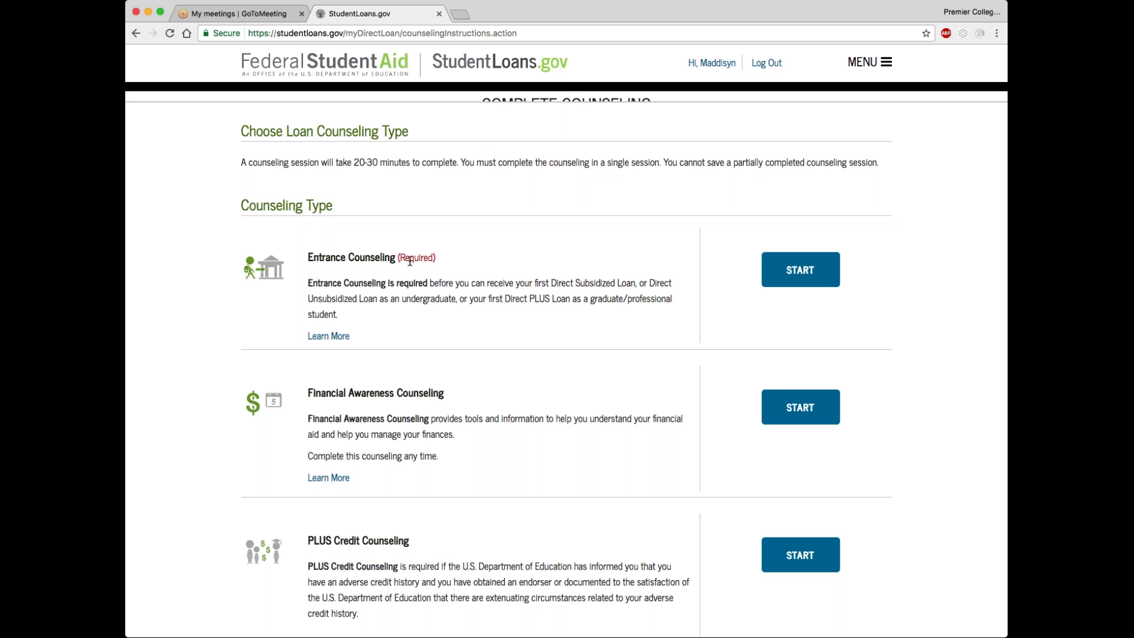
pyautogui.click(799, 273)
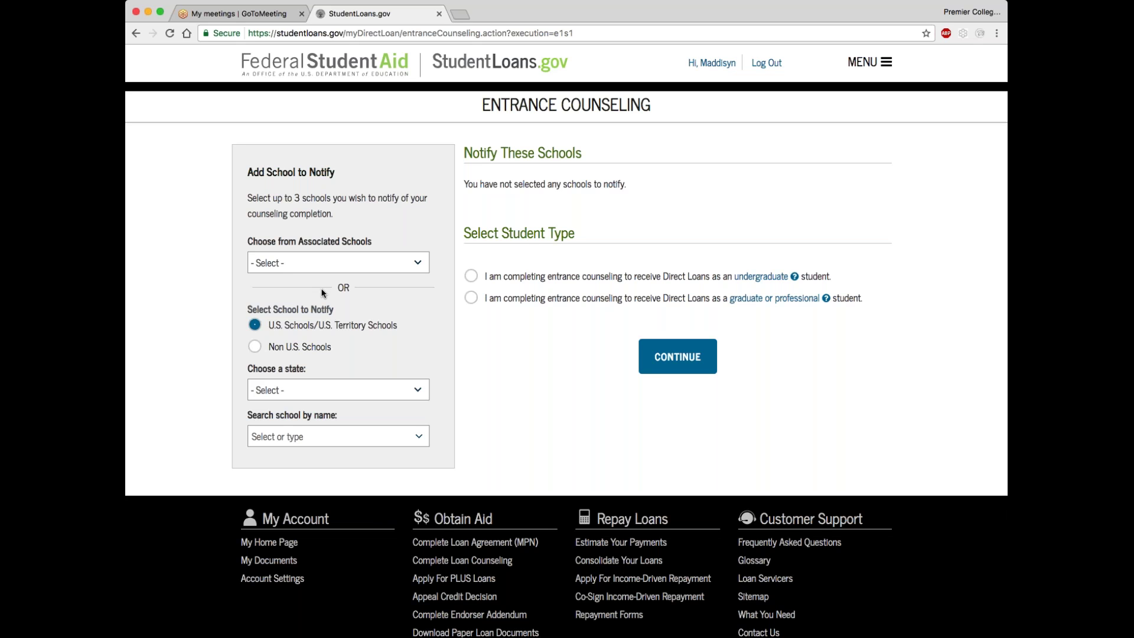
# Add Boise State University in Idaho to the schools to notify
pyautogui.click(420, 384)
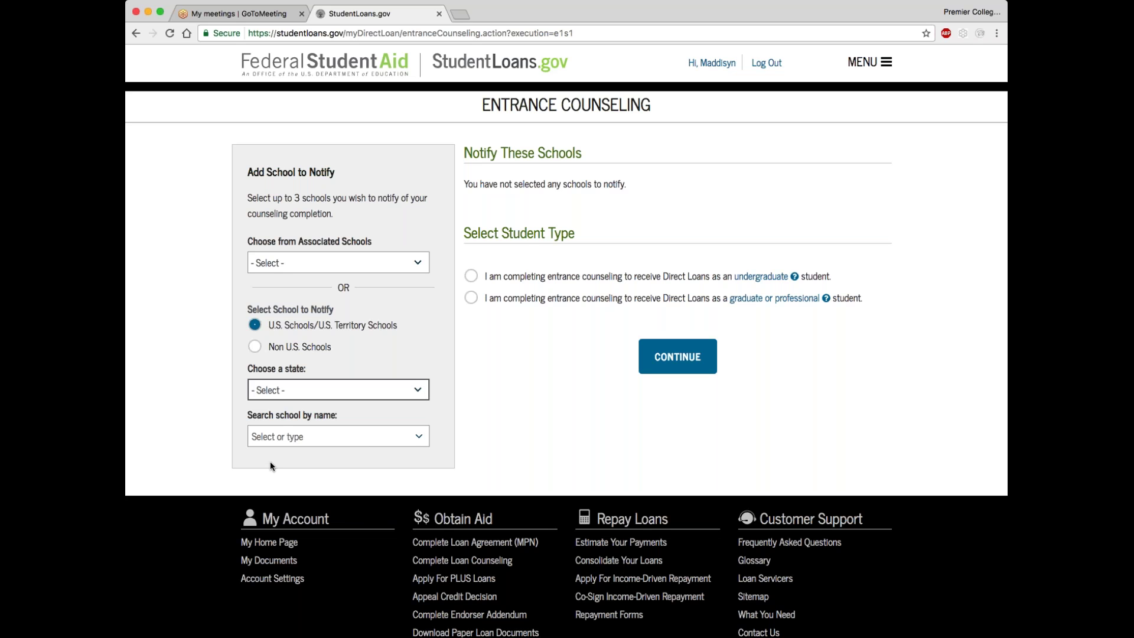
pyautogui.click(279, 446)
pyautogui.click(420, 436)
pyautogui.scroll(-1, 323, 514)
pyautogui.scroll(-10, 323, 514)
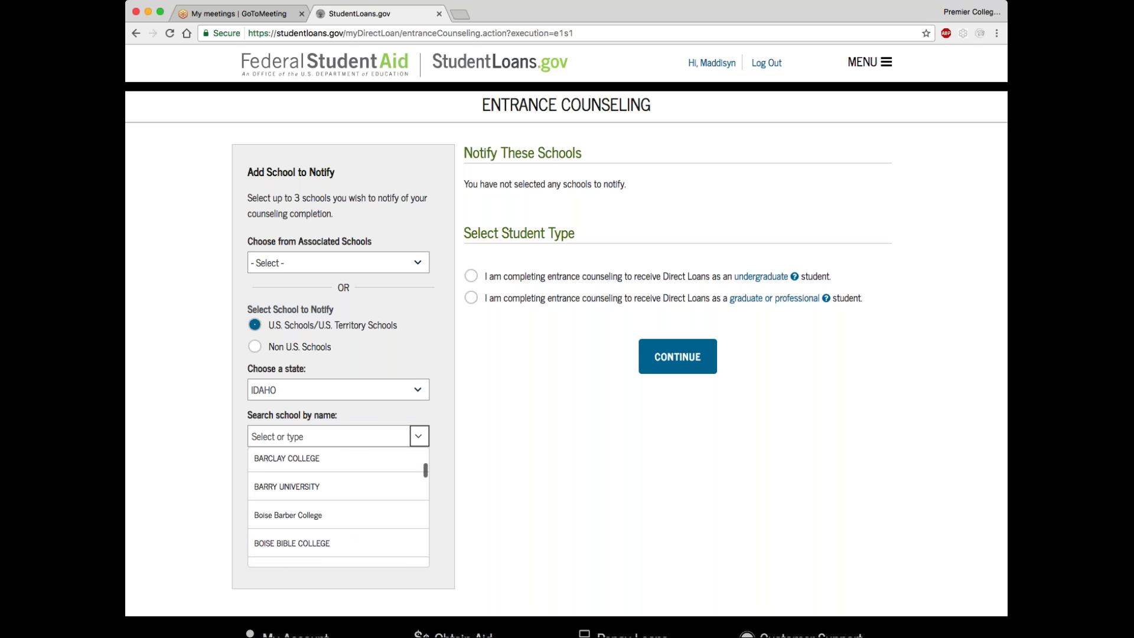
pyautogui.scroll(5, 302, 521)
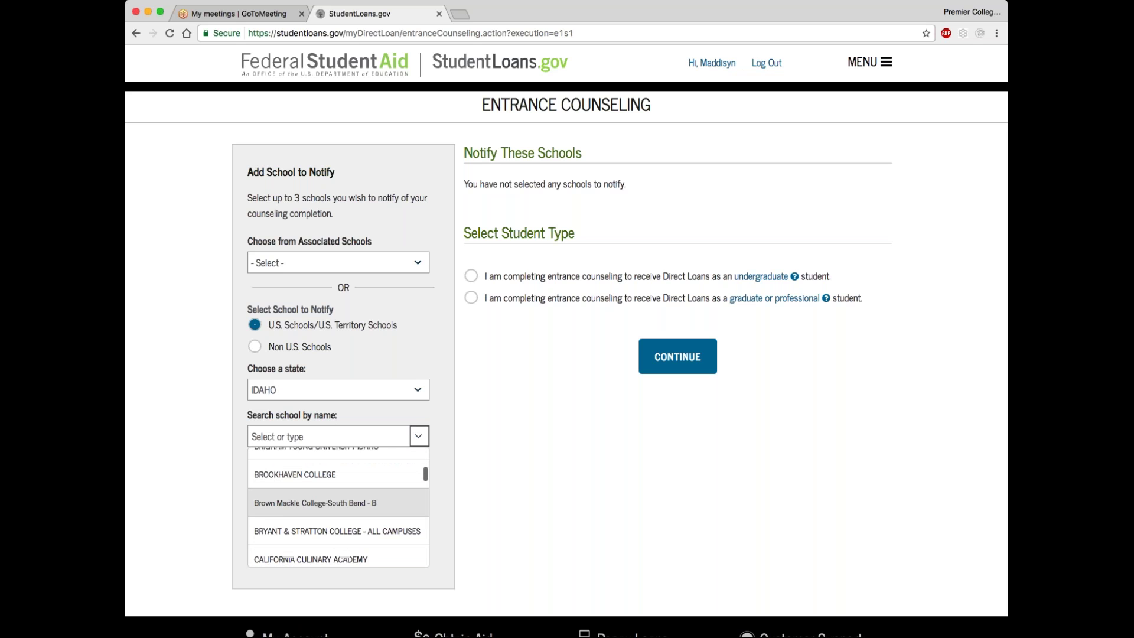
pyautogui.scroll(3, 288, 499)
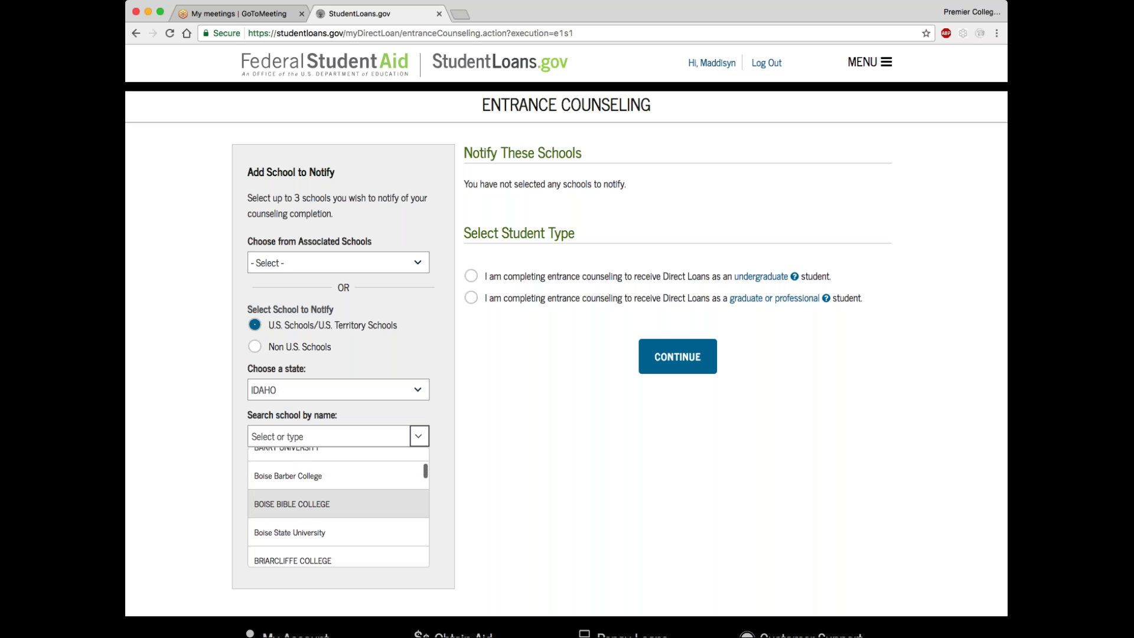
pyautogui.click(290, 532)
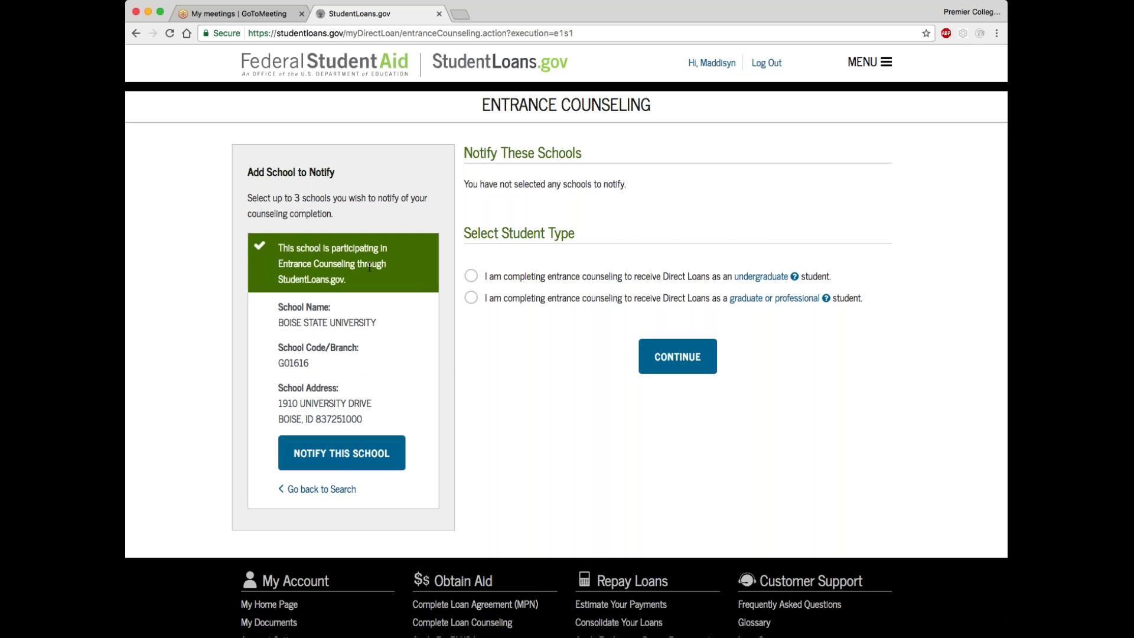
pyautogui.click(339, 466)
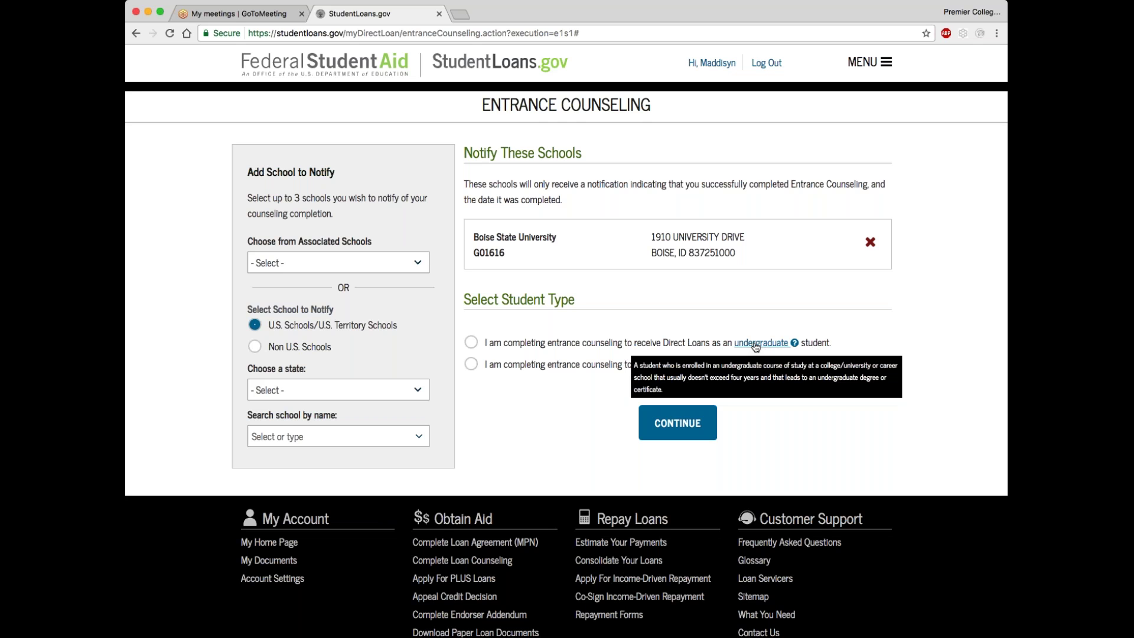
# Choose undergraduate as the student type and continue to the counseling lessons
pyautogui.click(471, 343)
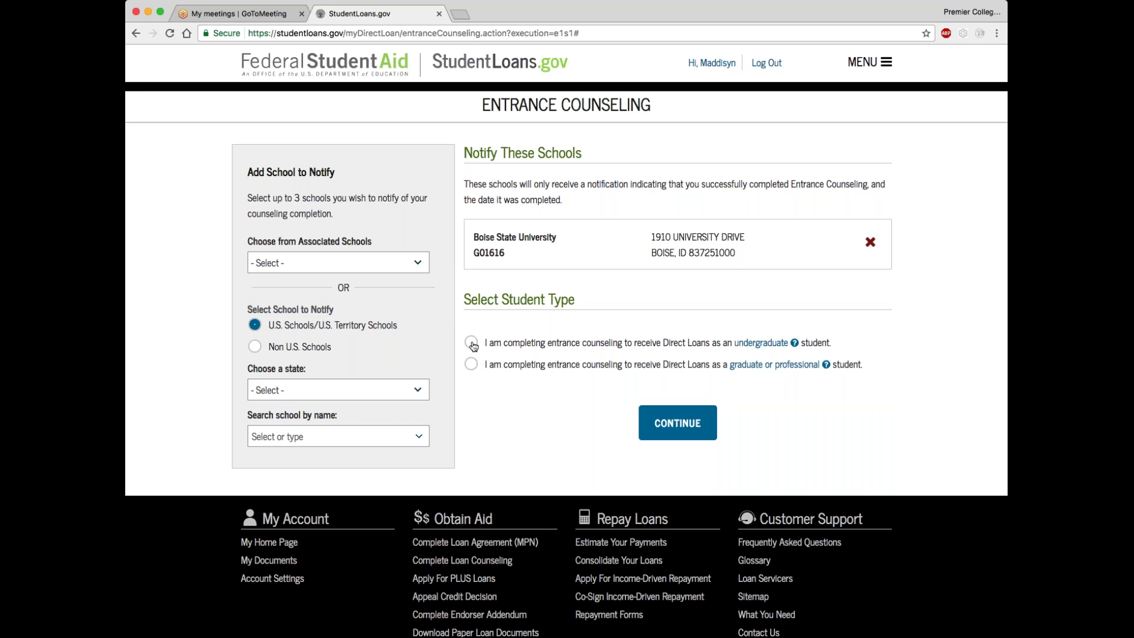
pyautogui.click(661, 421)
pyautogui.click(668, 426)
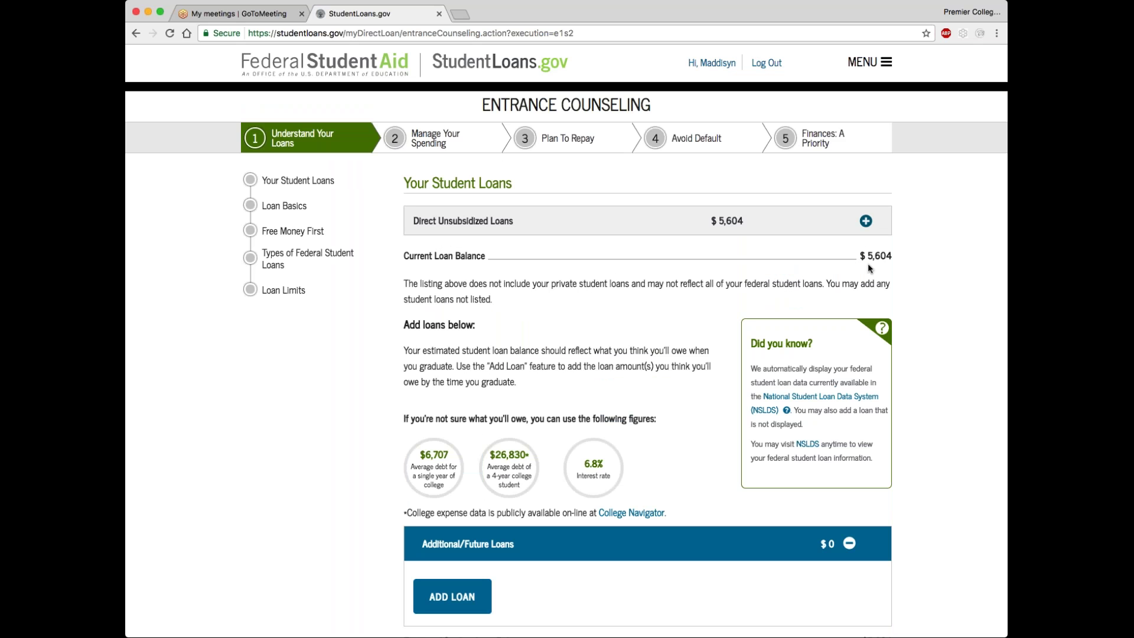
# Review the $5,604 in current loans and add a blank Additional/Future Loans row
pyautogui.scroll(-5, 867, 266)
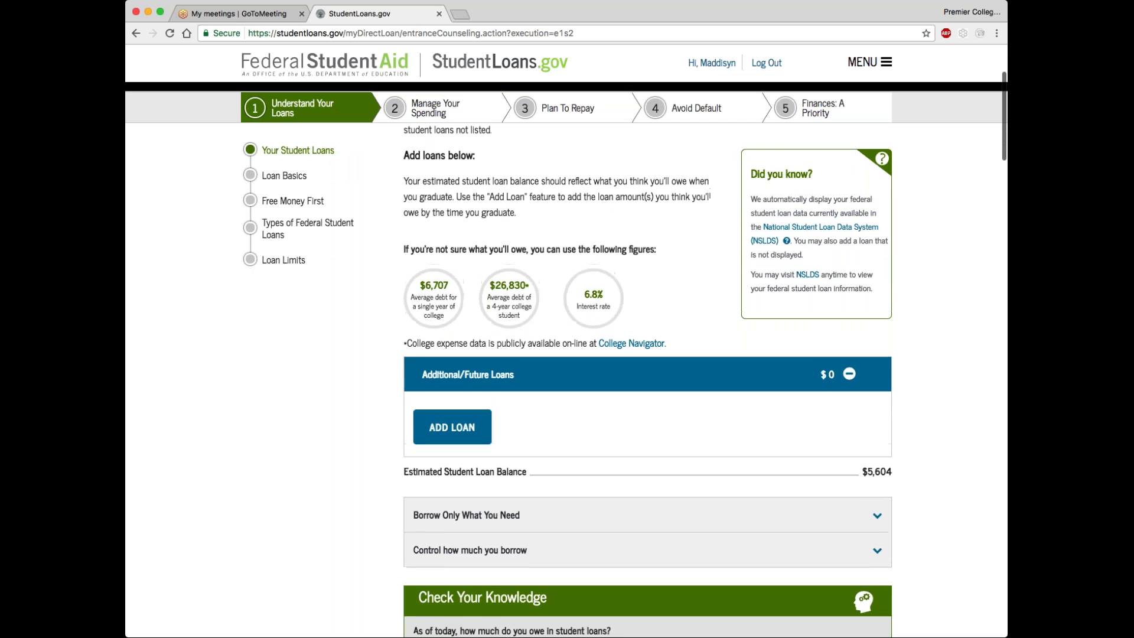
pyautogui.scroll(1, 568, 434)
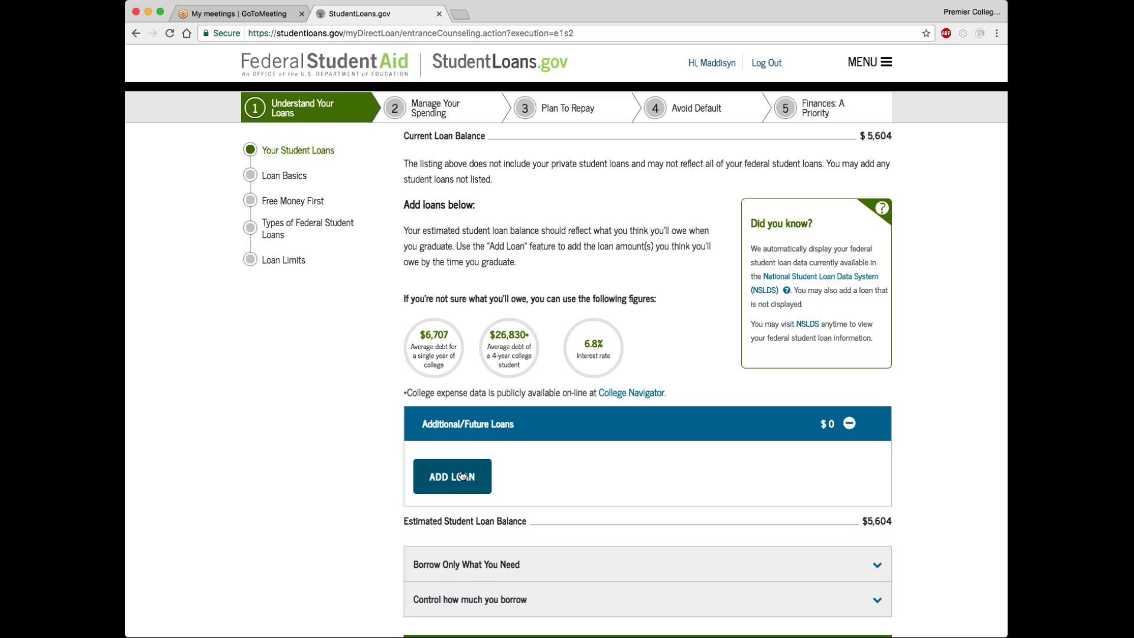
pyautogui.click(462, 476)
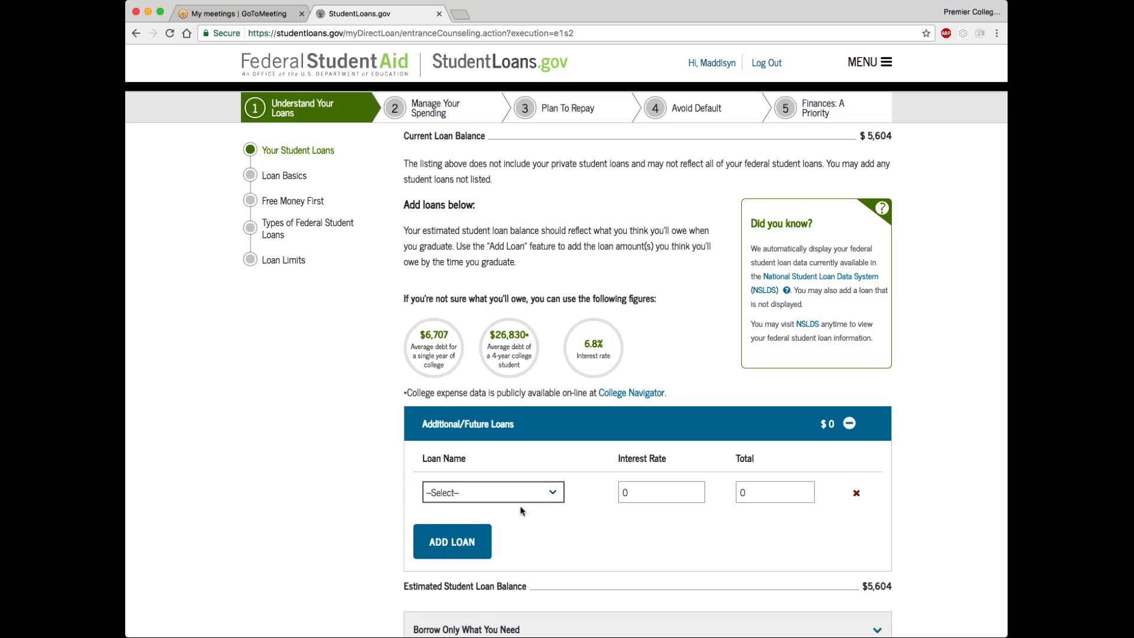
# Fill the future-loan row as a Direct Subsidized Loan with 0 interest rate and $4,500 total
pyautogui.click(508, 509)
pyautogui.press('Tab')
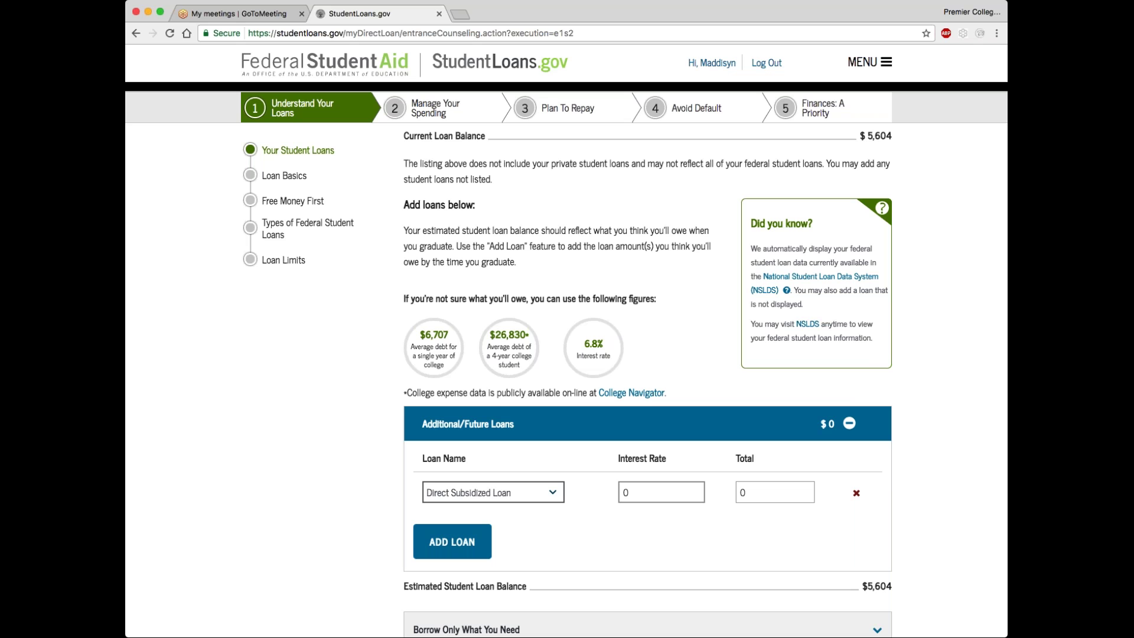
pyautogui.click(650, 491)
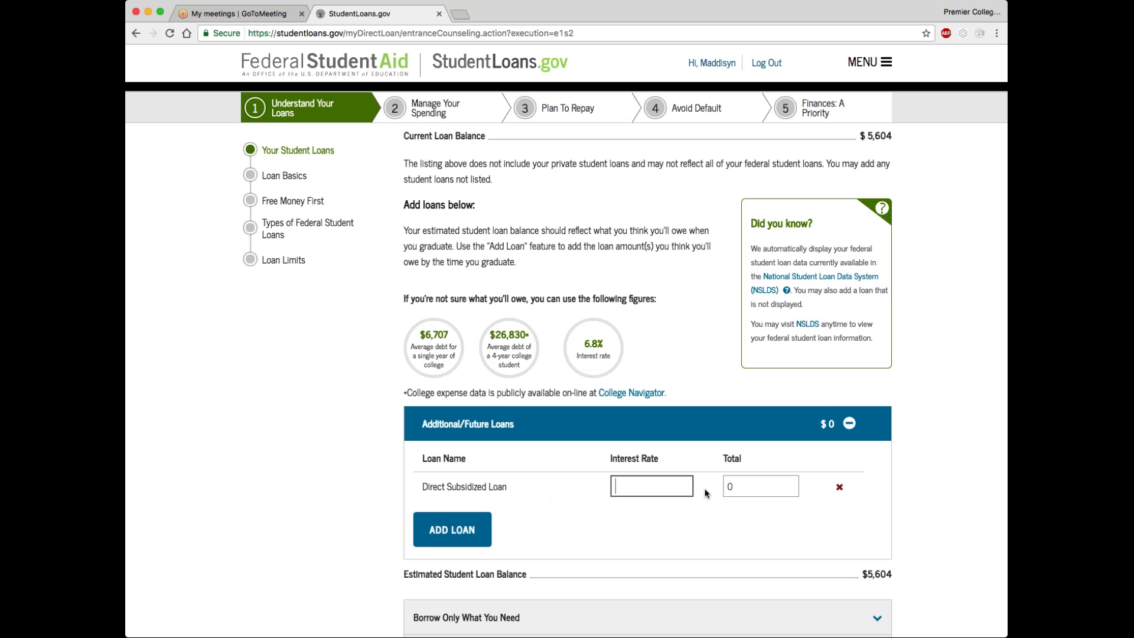
pyautogui.write('0')
pyautogui.press('Tab')
pyautogui.write('4500')
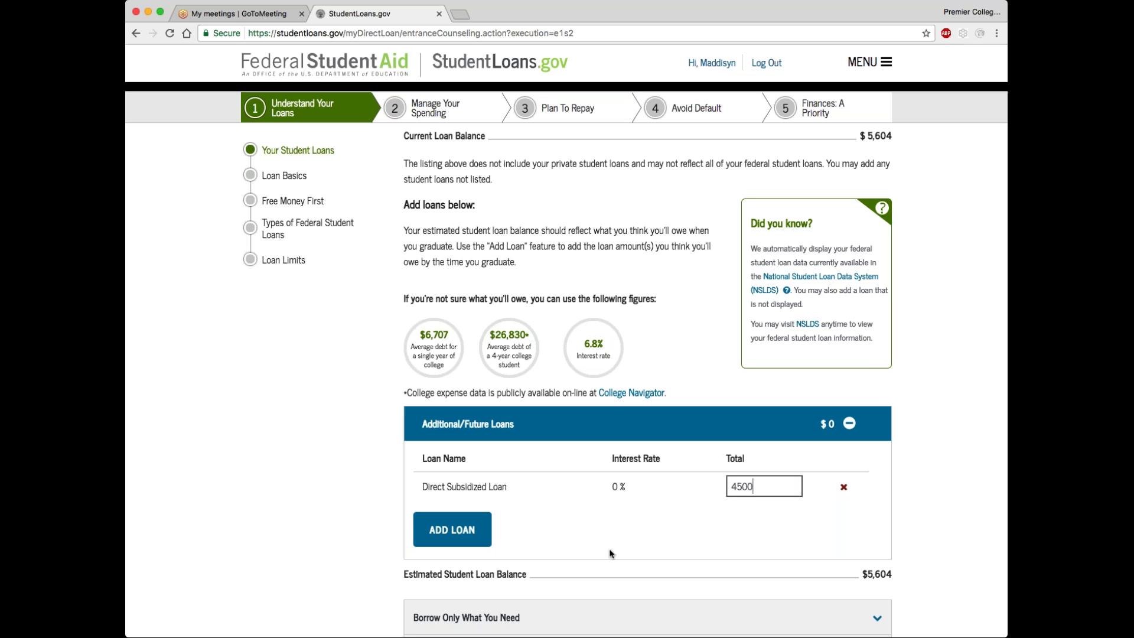
pyautogui.click(448, 532)
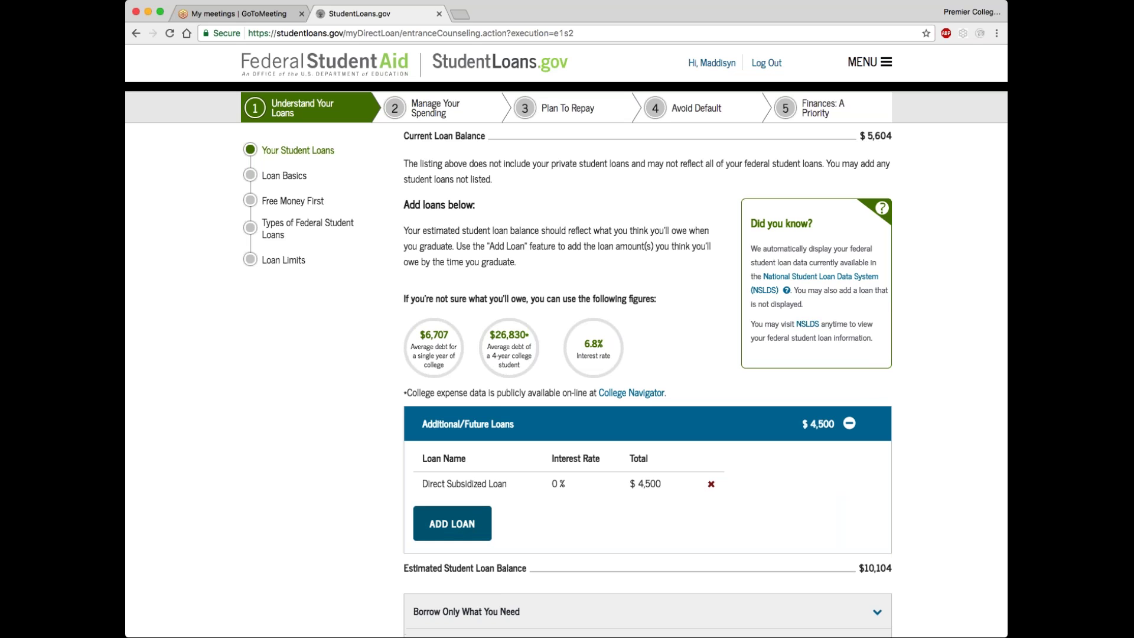
pyautogui.scroll(-4, 647, 354)
pyautogui.scroll(-1, 473, 360)
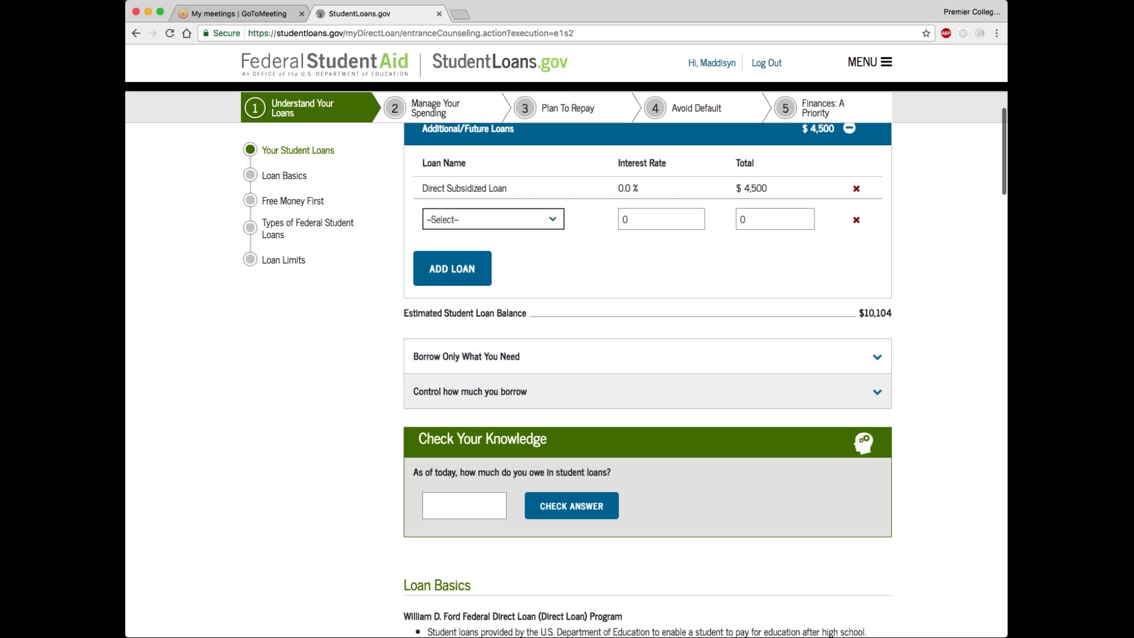
# Answer 10104 for the current loan balance, check it, and scroll on to Loan Basics
pyautogui.click(486, 502)
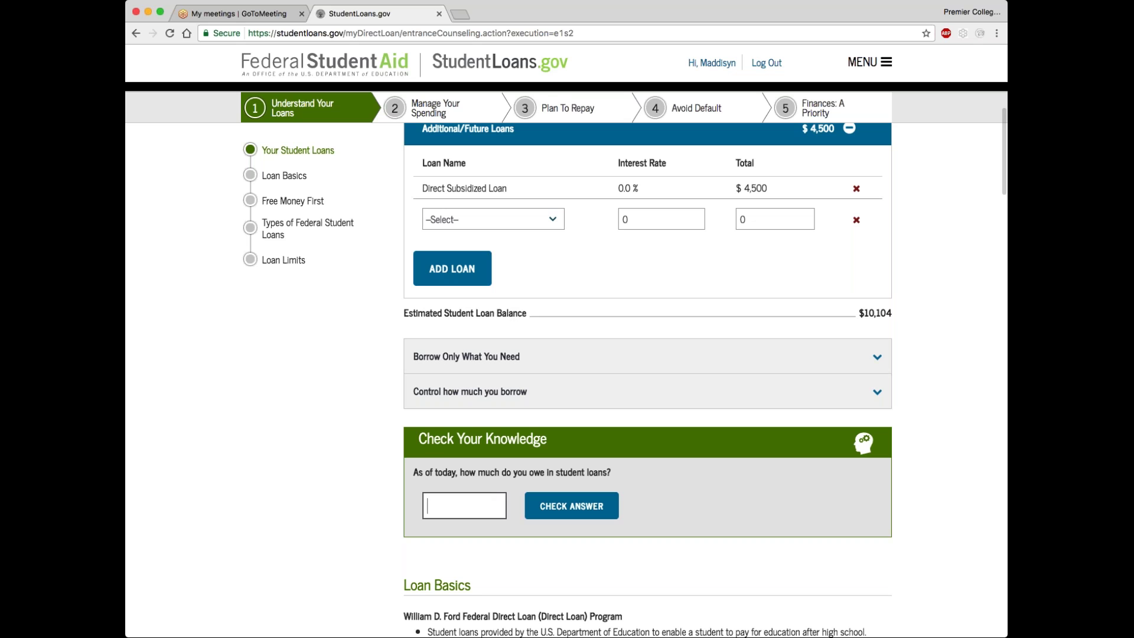
pyautogui.write('10104')
pyautogui.click(572, 506)
pyautogui.scroll(-3, 600, 544)
pyautogui.scroll(-4, 599, 545)
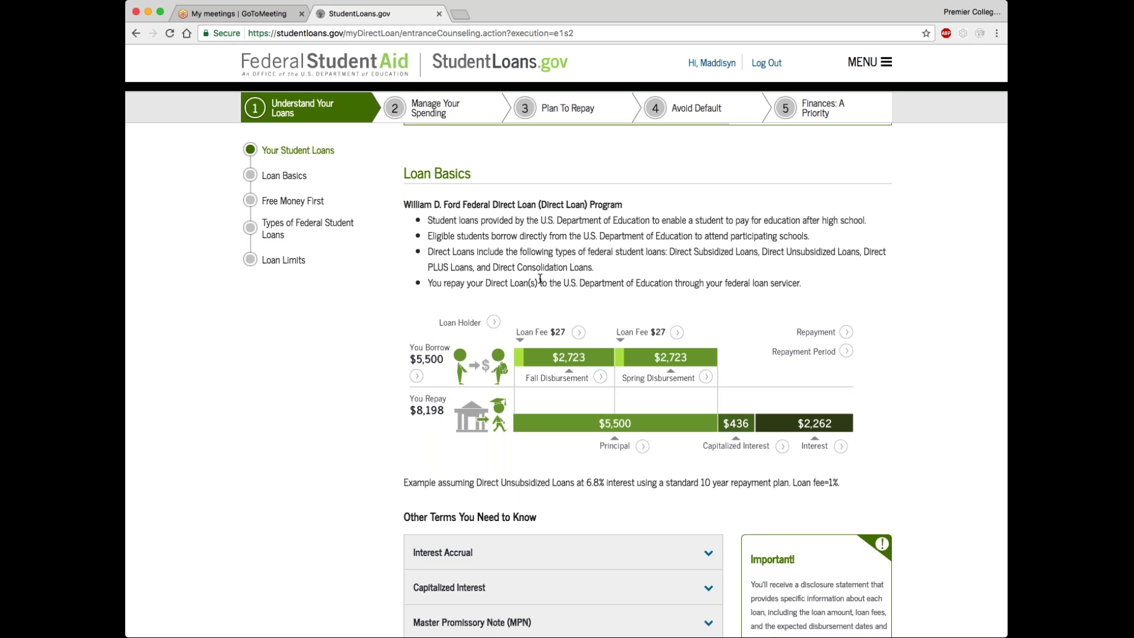
pyautogui.scroll(-3, 540, 278)
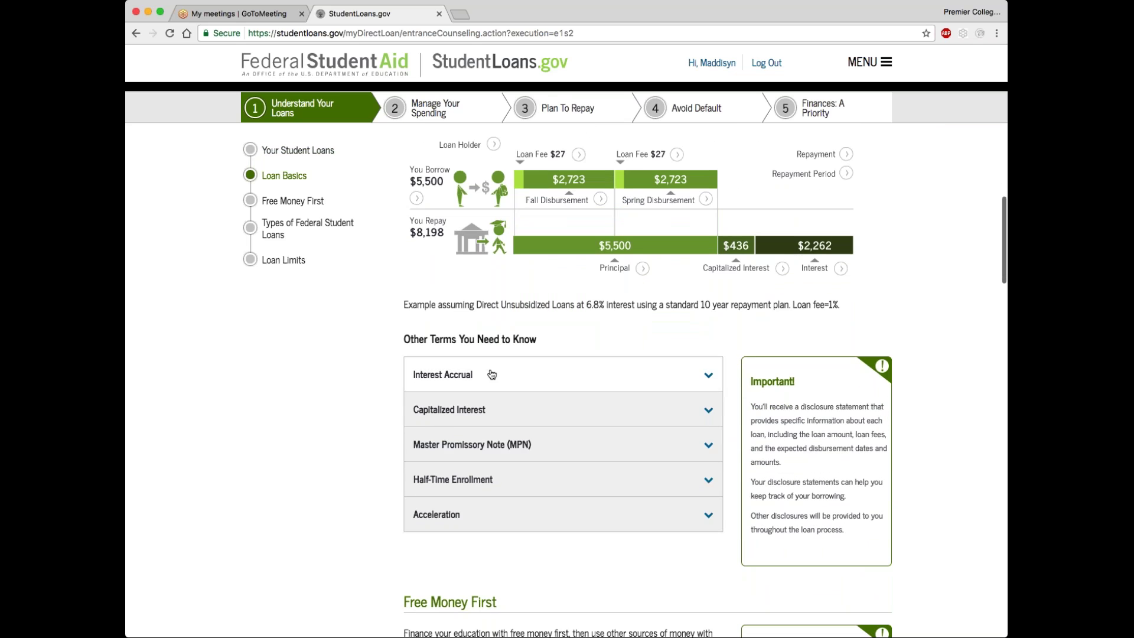
# Expand Interest Accrual and Capitalized Interest to show the $10,340 capitalized balance example
pyautogui.click(491, 375)
pyautogui.scroll(-3, 492, 375)
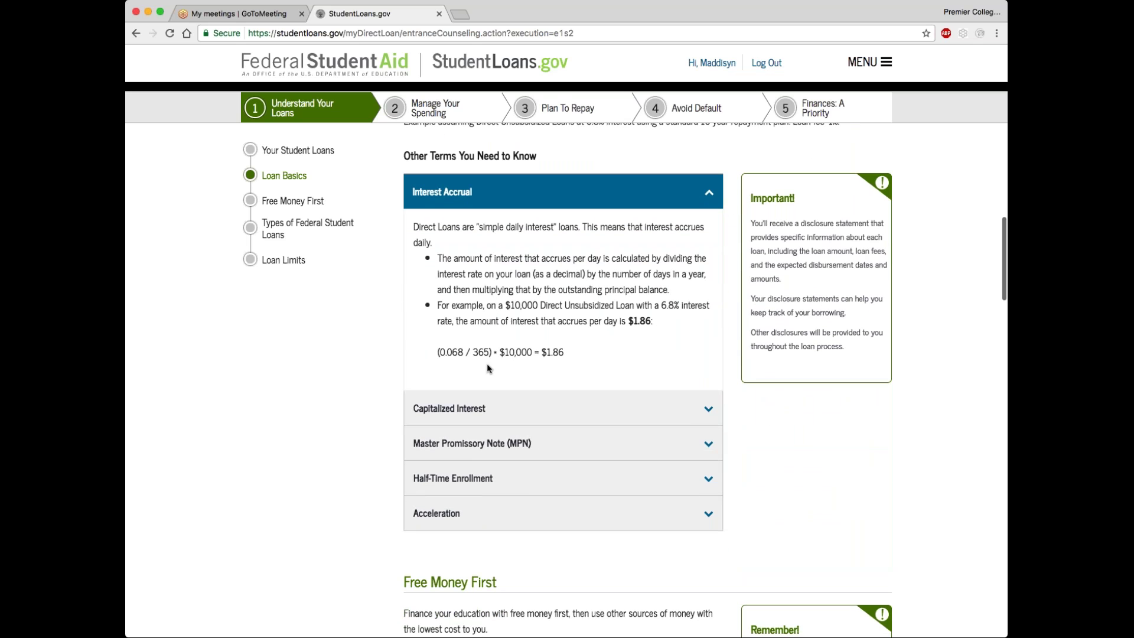
pyautogui.click(447, 413)
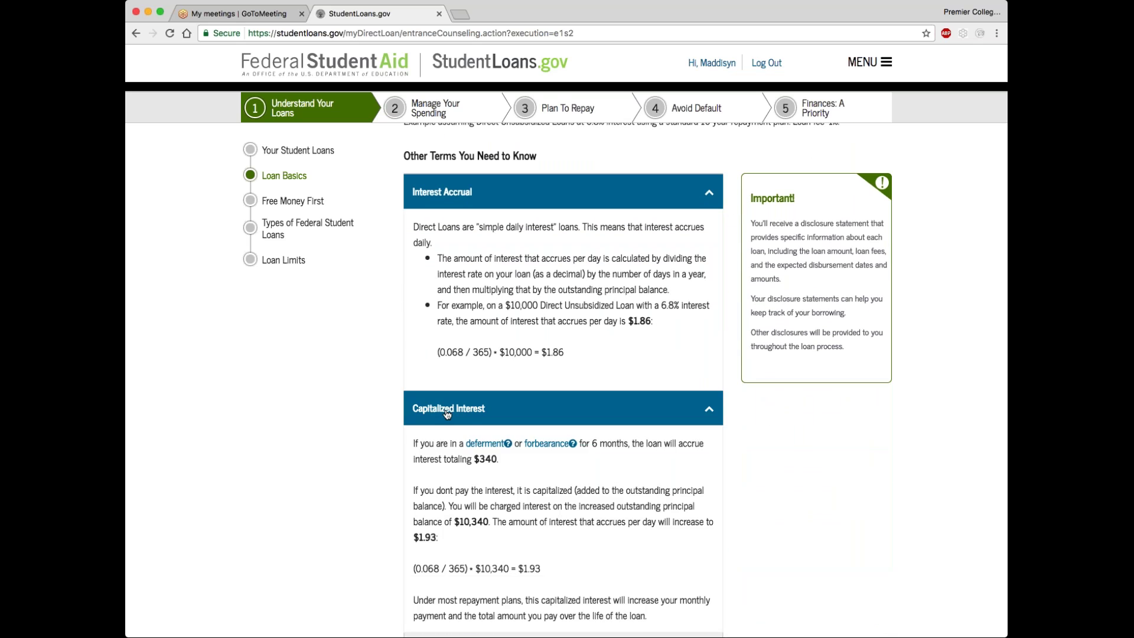
pyautogui.scroll(-3, 447, 413)
pyautogui.scroll(-1, 565, 378)
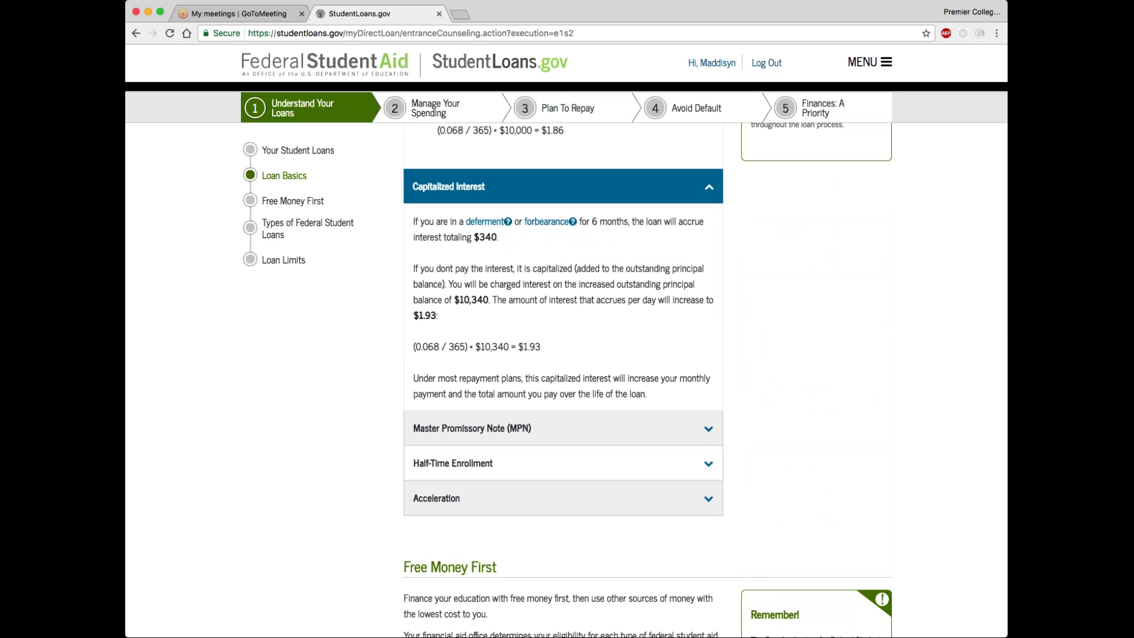
pyautogui.scroll(-1, 565, 378)
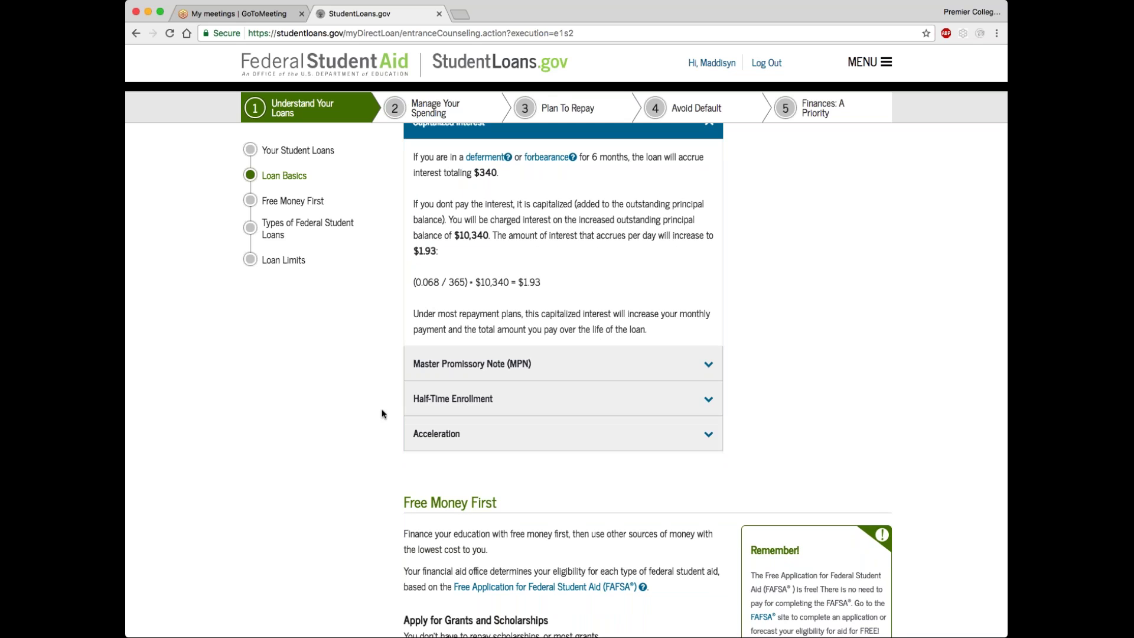
# Under Free Money First, select the answer on which federal student aid must be repaid
pyautogui.scroll(-5, 384, 416)
pyautogui.scroll(-8, 393, 426)
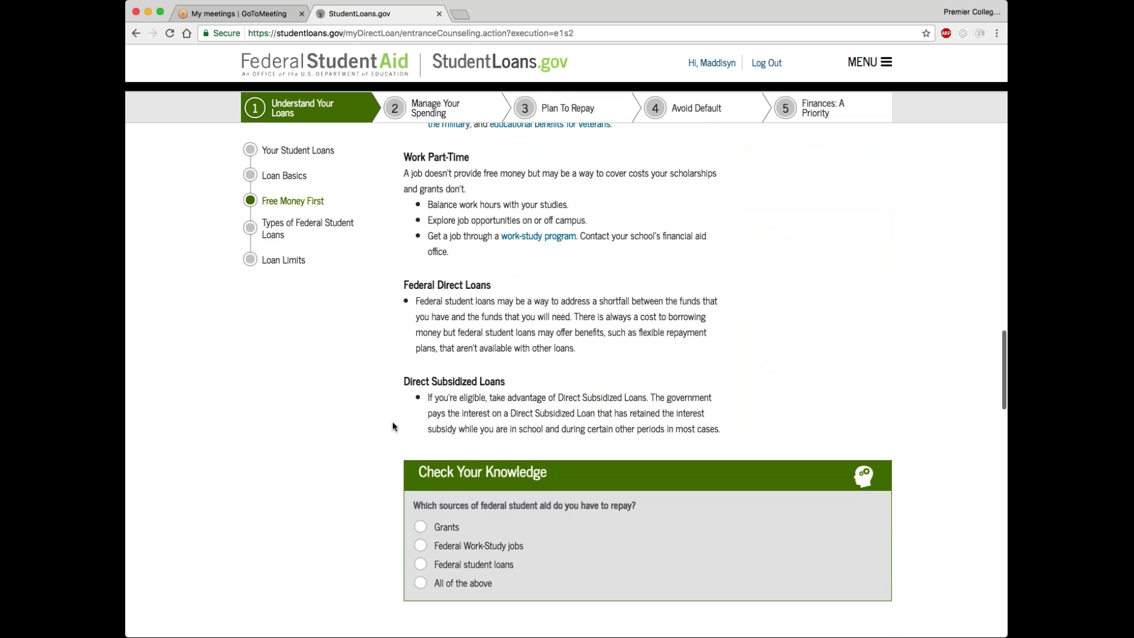
pyautogui.scroll(-2, 449, 523)
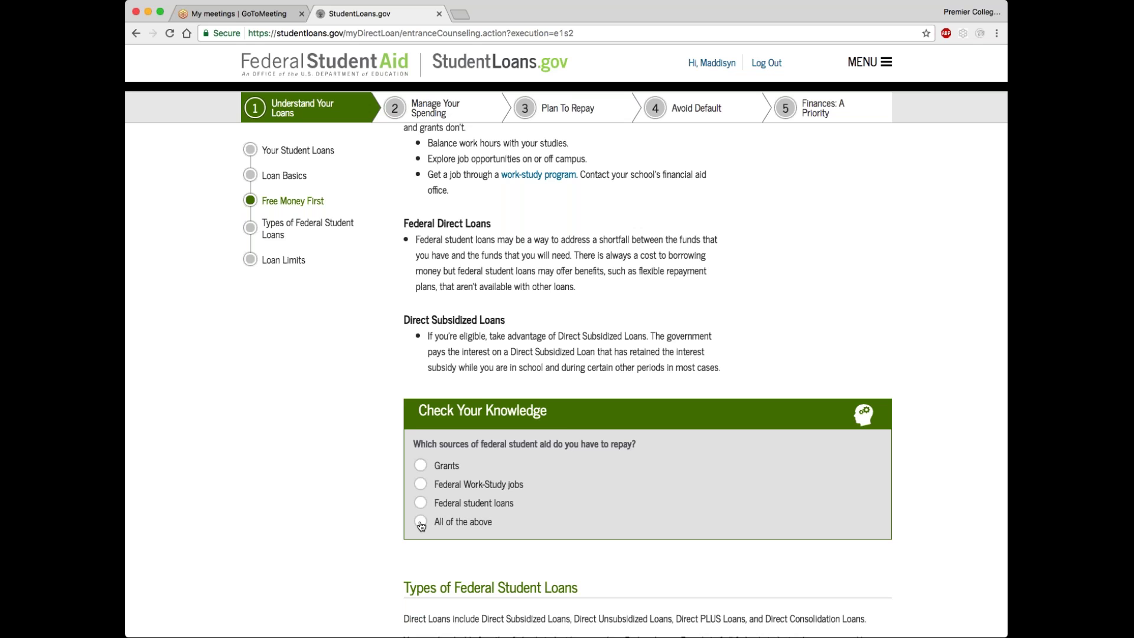
pyautogui.click(421, 503)
pyautogui.scroll(-7, 437, 516)
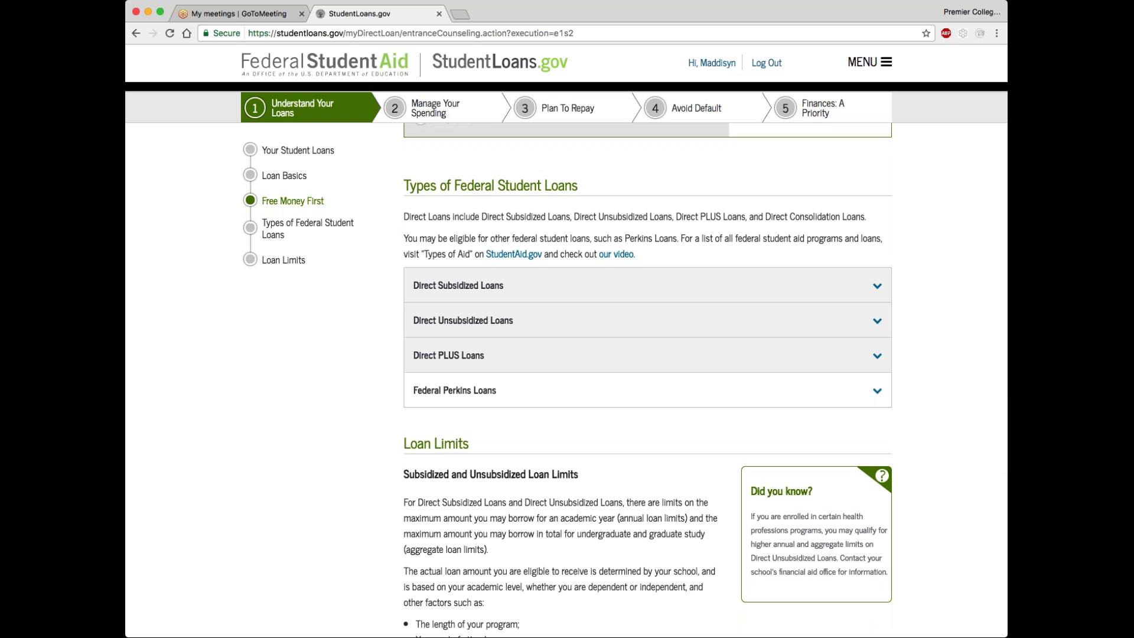
# Read through Types of Federal Student Loans and Loan Limits, then continue to Manage Your Spending
pyautogui.scroll(-1, 483, 395)
pyautogui.scroll(-2, 483, 396)
pyautogui.scroll(-10, 483, 396)
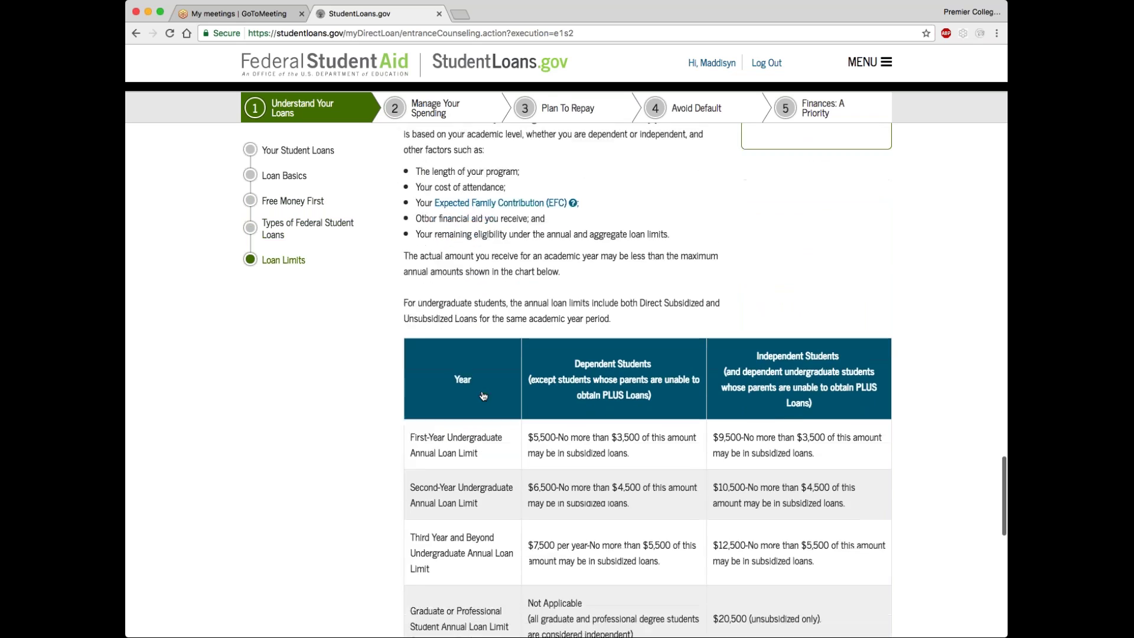
pyautogui.scroll(-5, 483, 396)
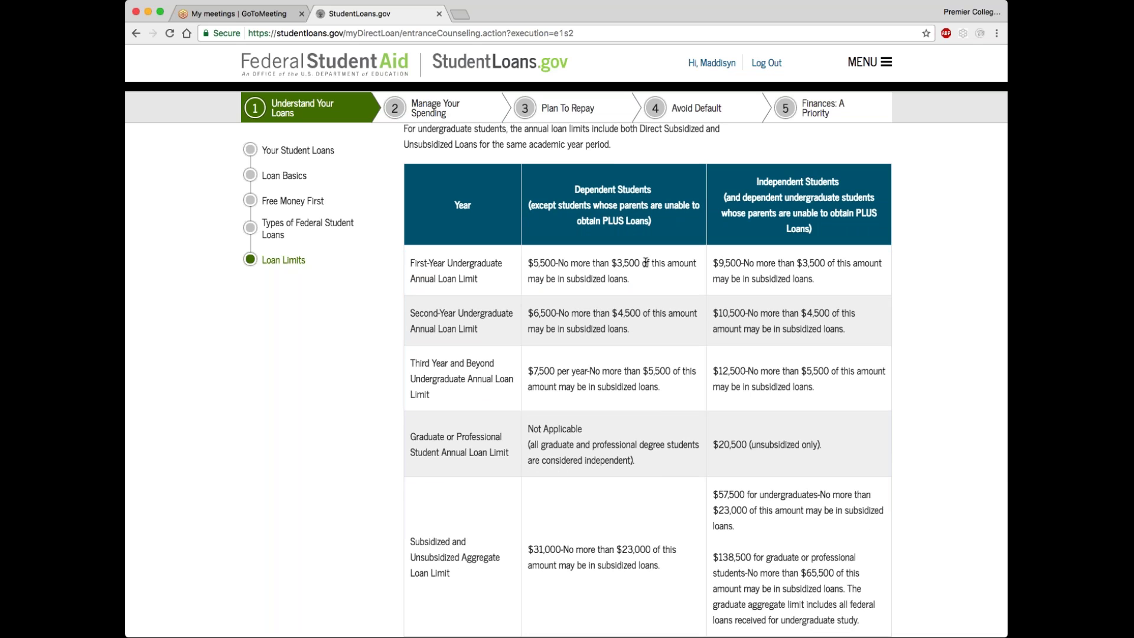
pyautogui.scroll(-5, 549, 388)
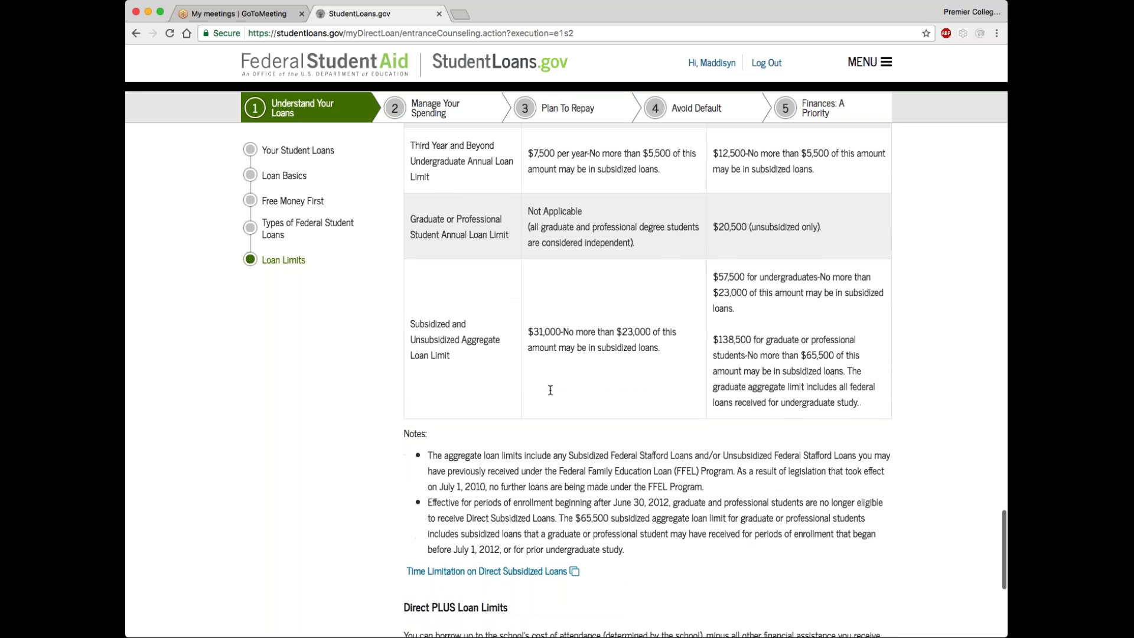
pyautogui.scroll(4, 550, 390)
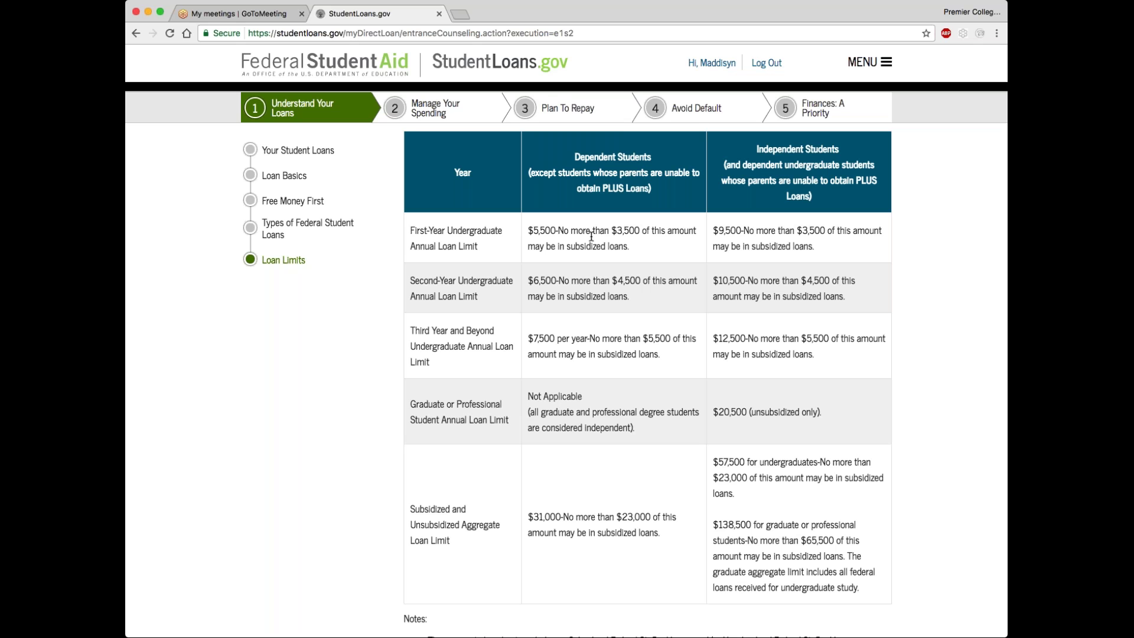
pyautogui.scroll(-10, 591, 236)
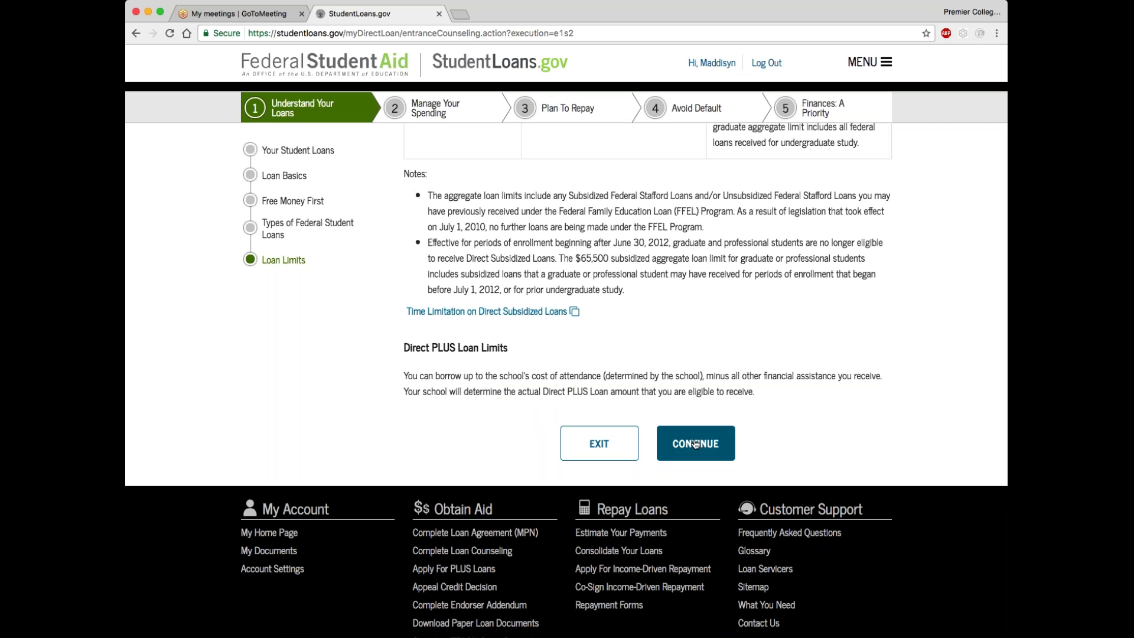
pyautogui.click(696, 445)
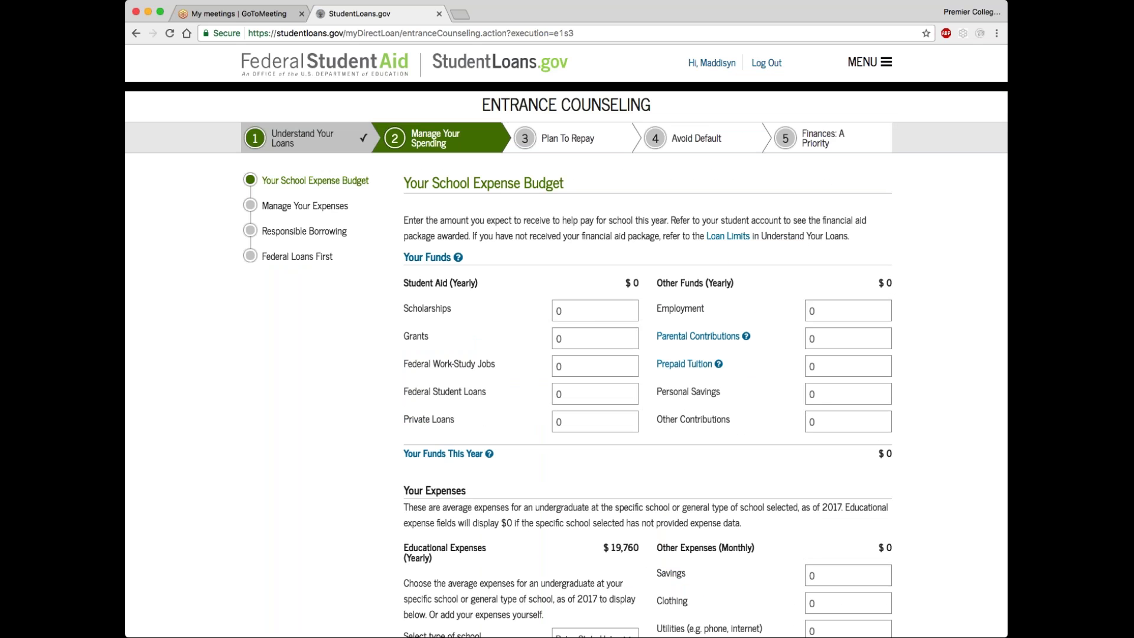
# Enter scholarships 3000, grants 4000 and work-study 2000, leaving Federal Student Loans at zero
pyautogui.click(572, 310)
pyautogui.write('3000')
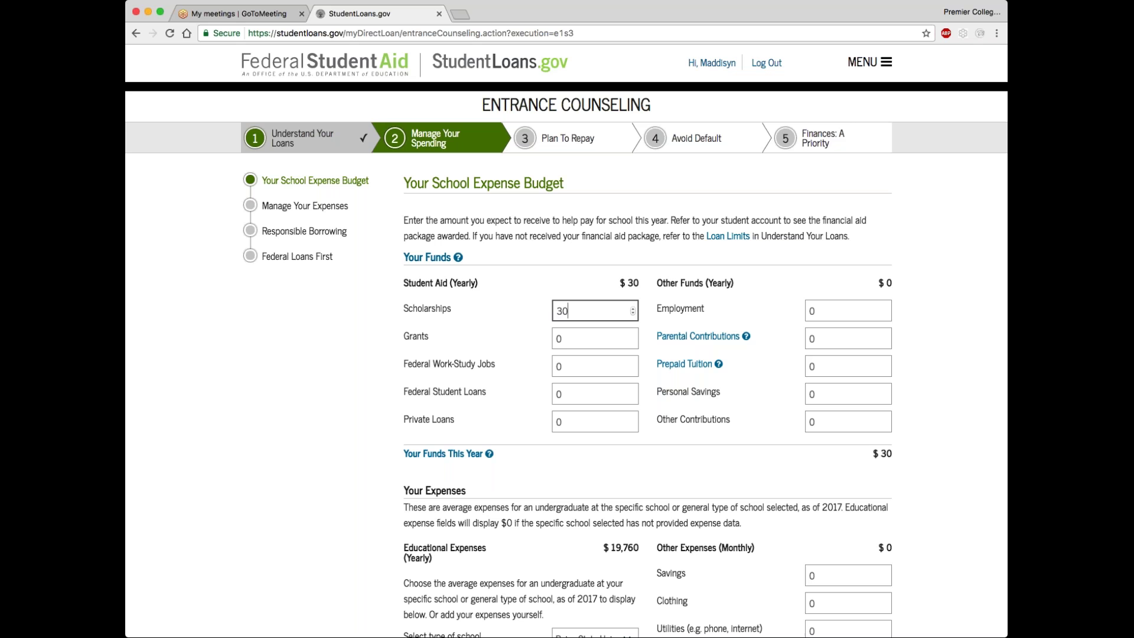
pyautogui.press('Tab')
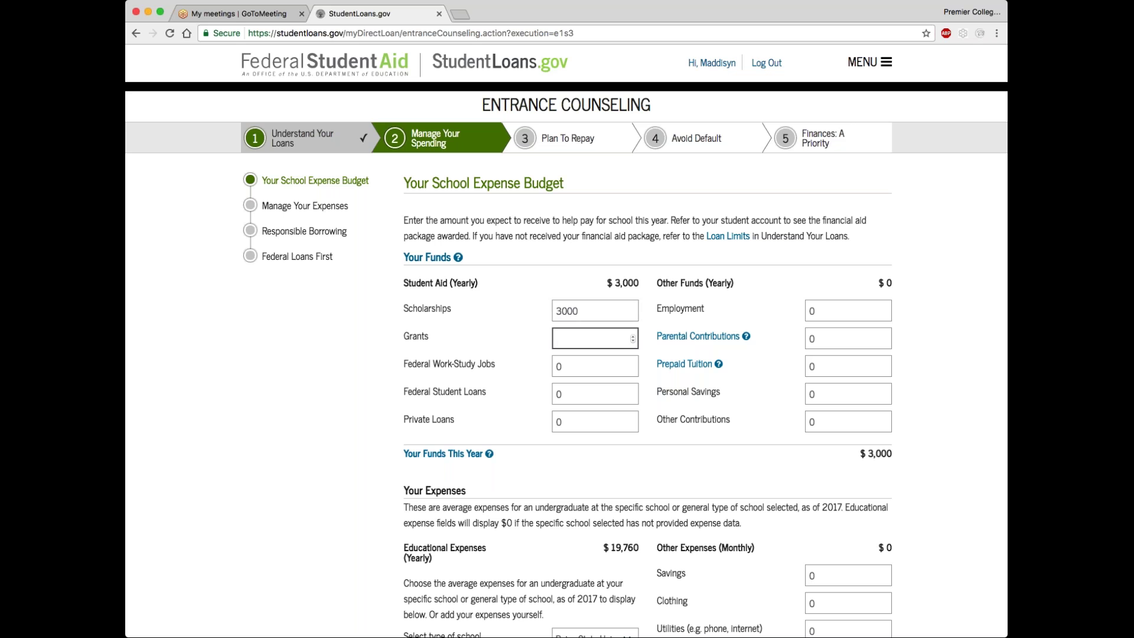
pyautogui.write('4000')
pyautogui.press('Tab')
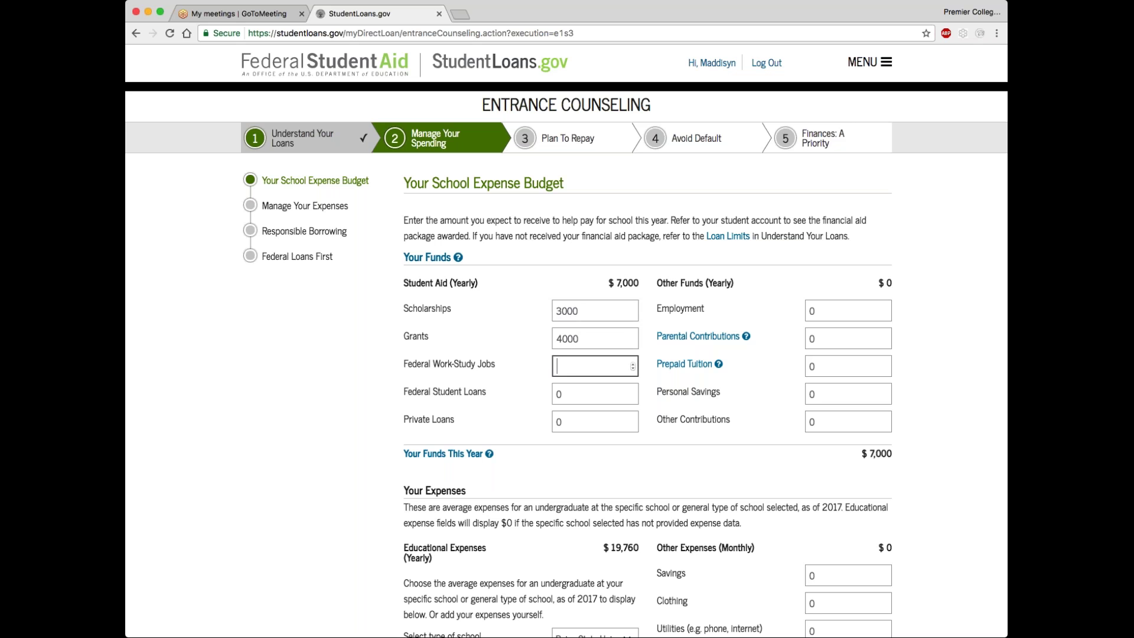
pyautogui.write('2000')
pyautogui.press('Tab')
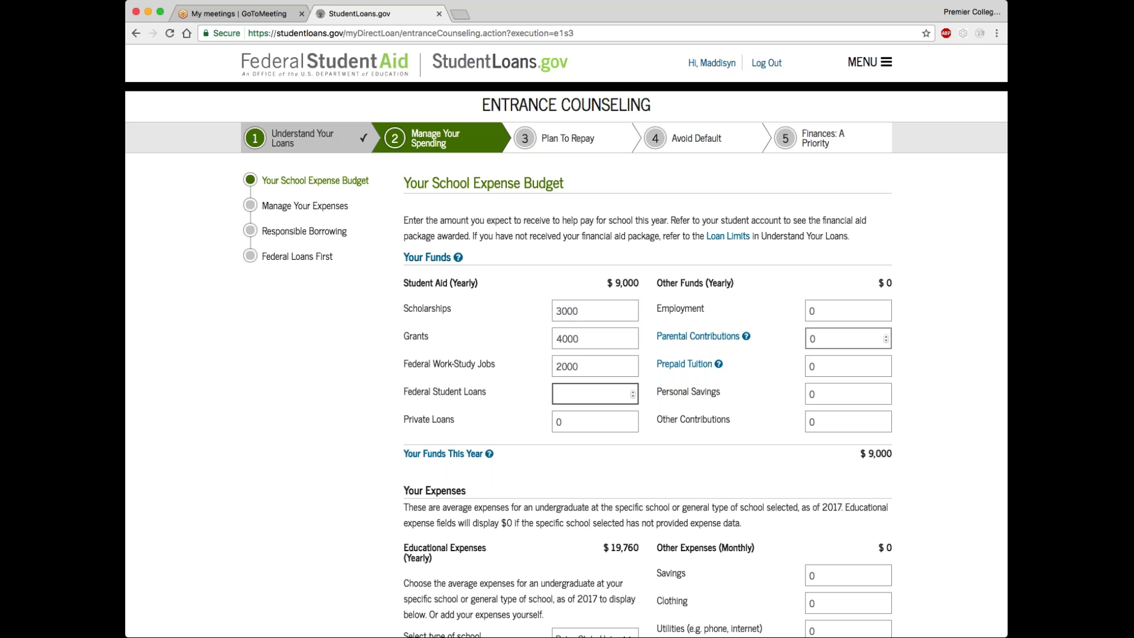
pyautogui.click(612, 483)
pyautogui.scroll(-4, 612, 479)
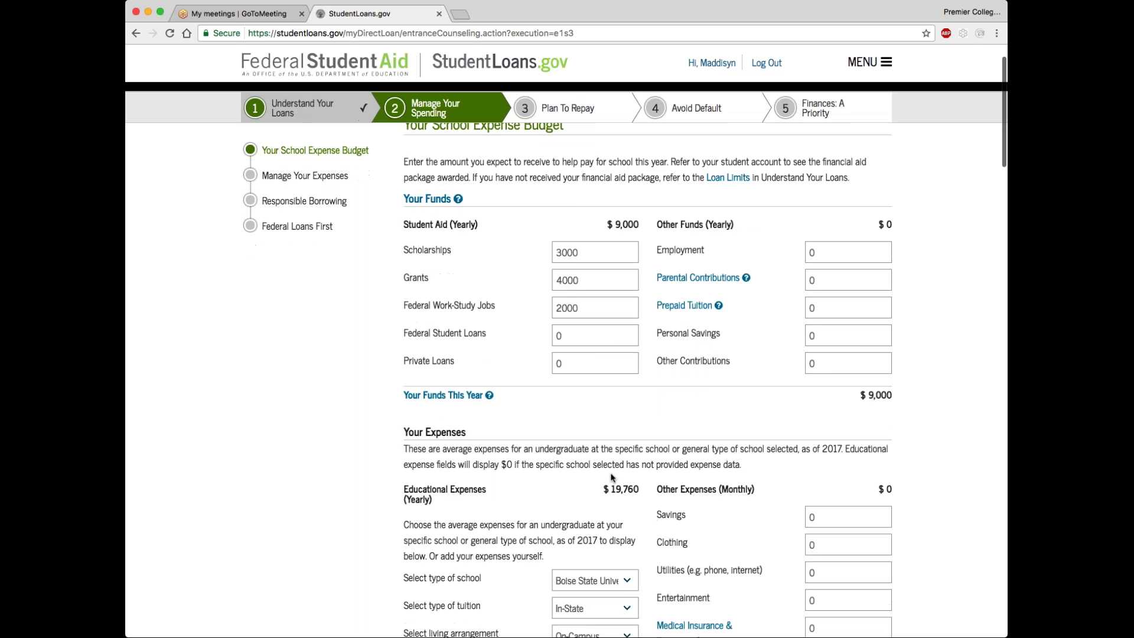
pyautogui.scroll(-2, 612, 477)
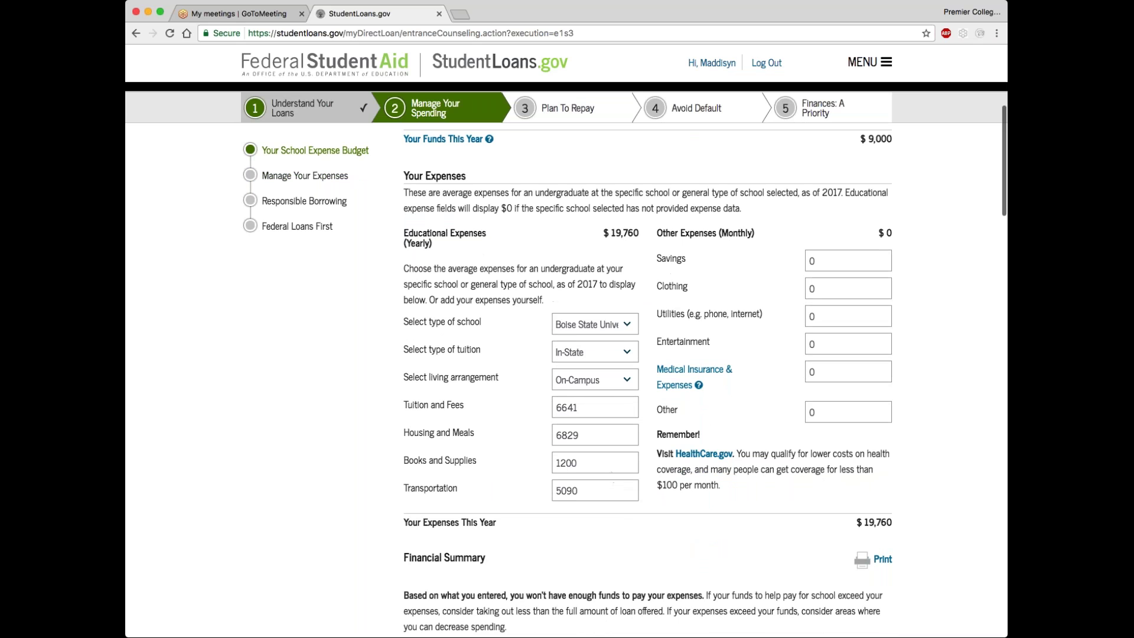
pyautogui.scroll(-1, 547, 255)
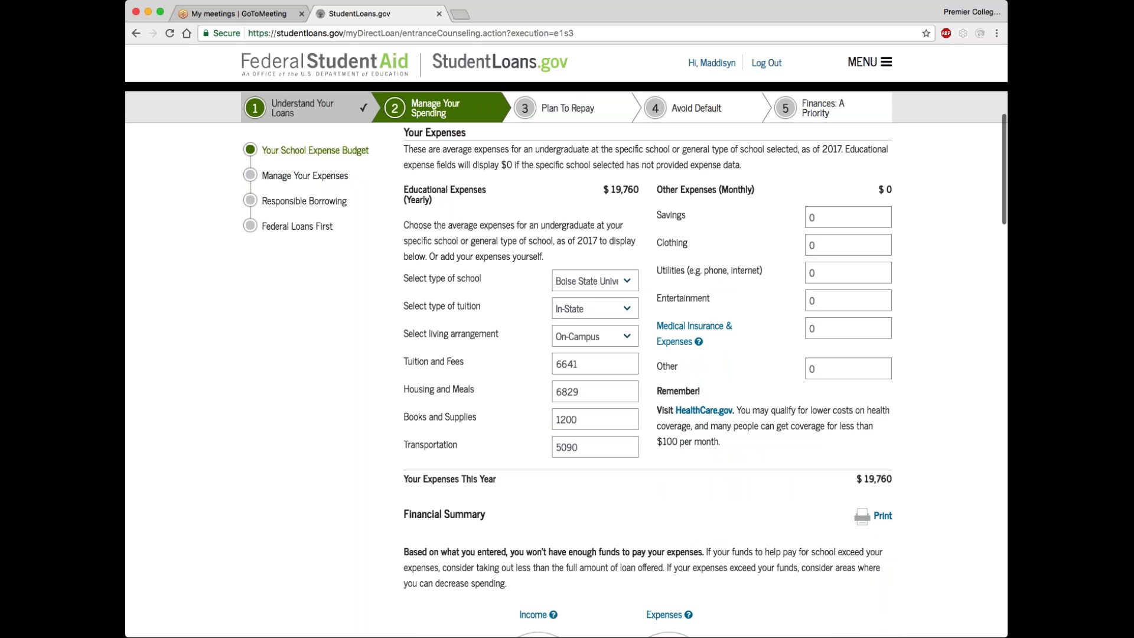
pyautogui.scroll(-2, 689, 360)
pyautogui.scroll(-4, 689, 363)
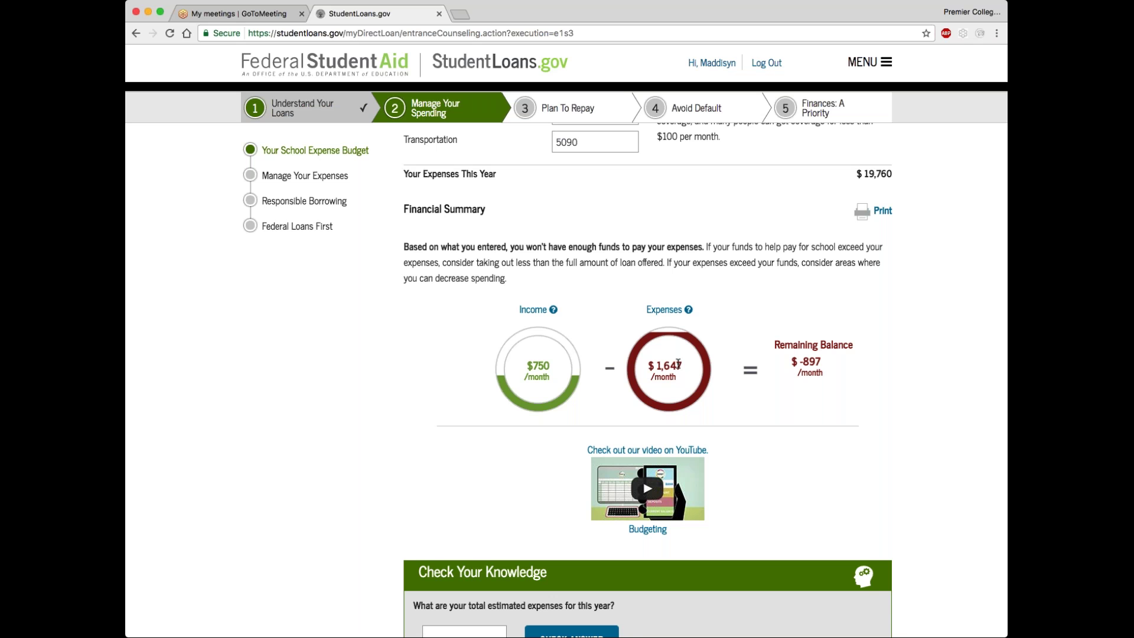
pyautogui.scroll(3, 678, 363)
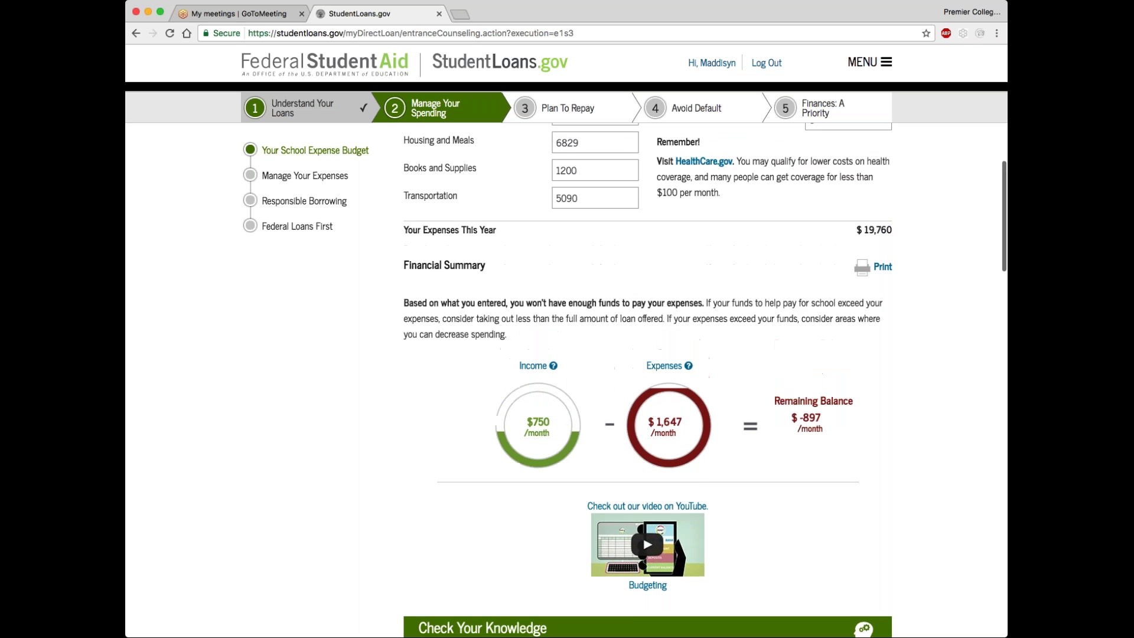
pyautogui.scroll(-3, 704, 380)
pyautogui.scroll(-8, 705, 380)
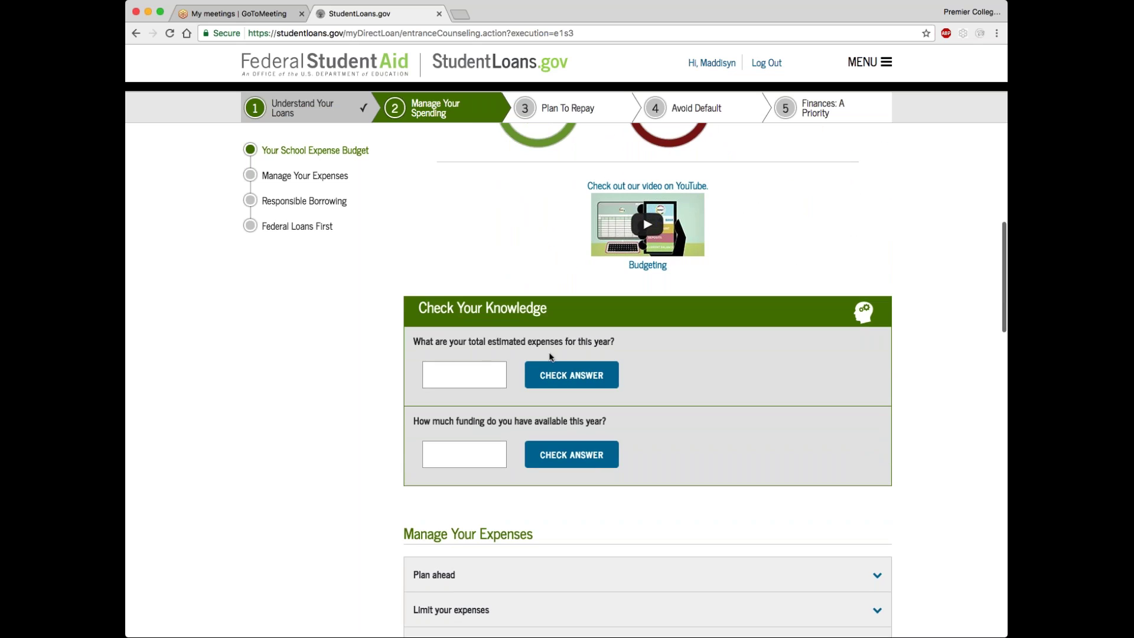
pyautogui.scroll(5, 614, 354)
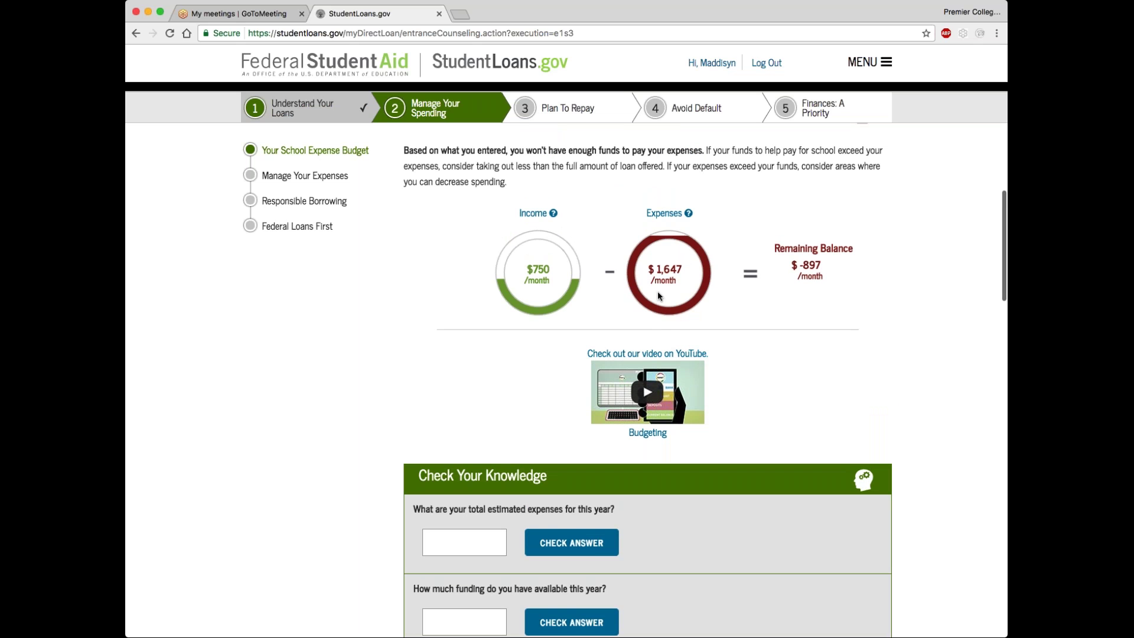
pyautogui.scroll(9, 658, 292)
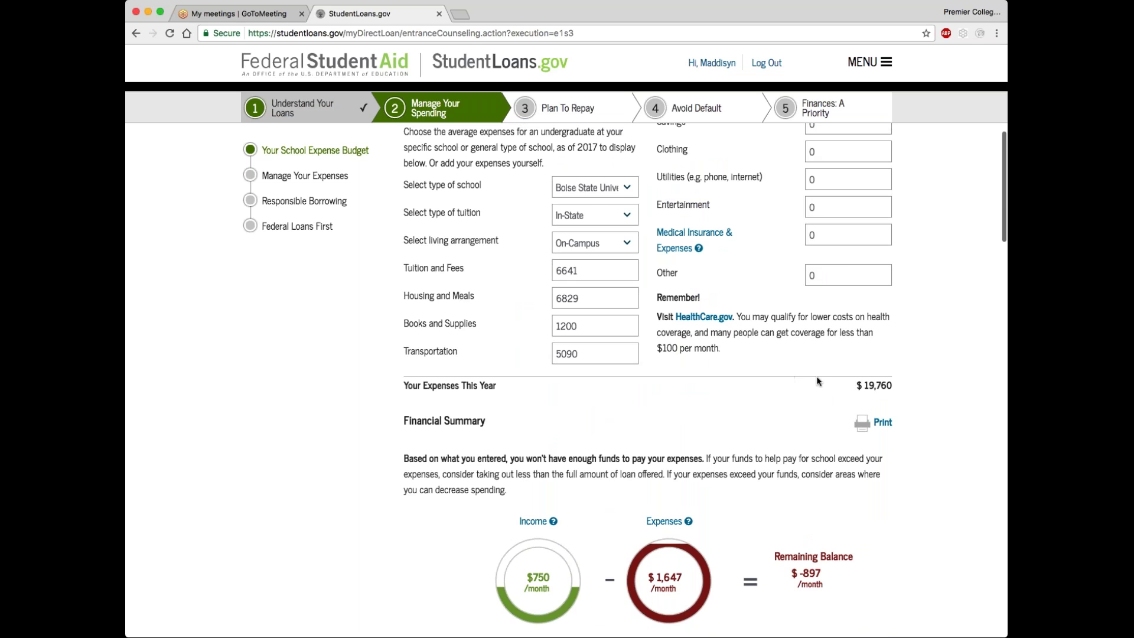
pyautogui.scroll(-4, 548, 544)
pyautogui.scroll(-4, 548, 545)
# Answer the total estimated expenses question with 19760 and check it
pyautogui.click(463, 587)
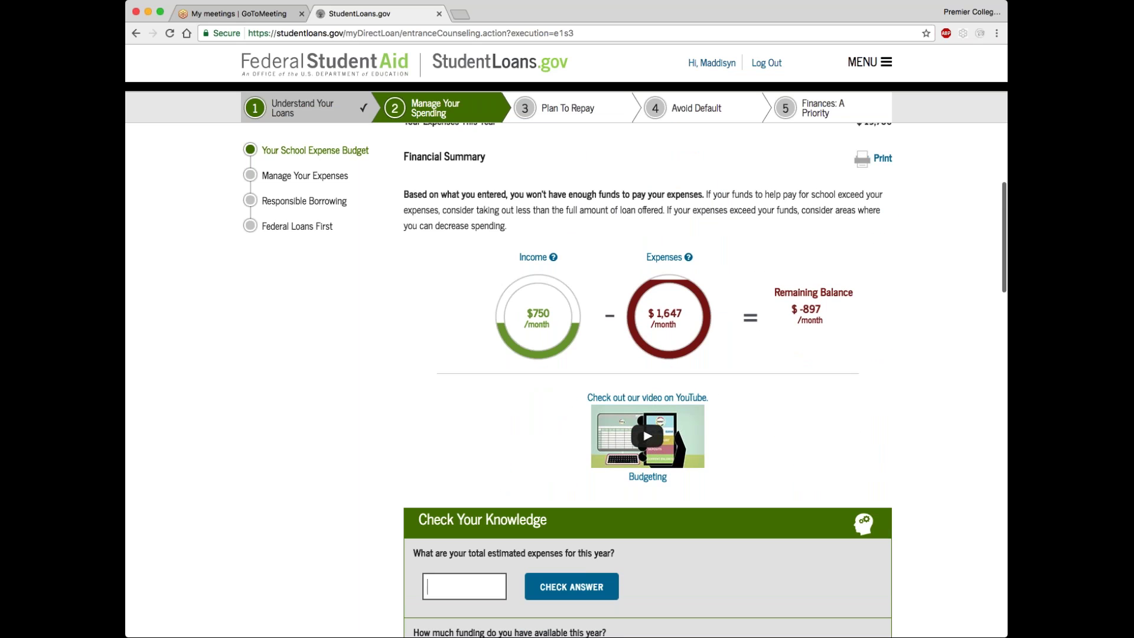
pyautogui.write('19')
pyautogui.write('760')
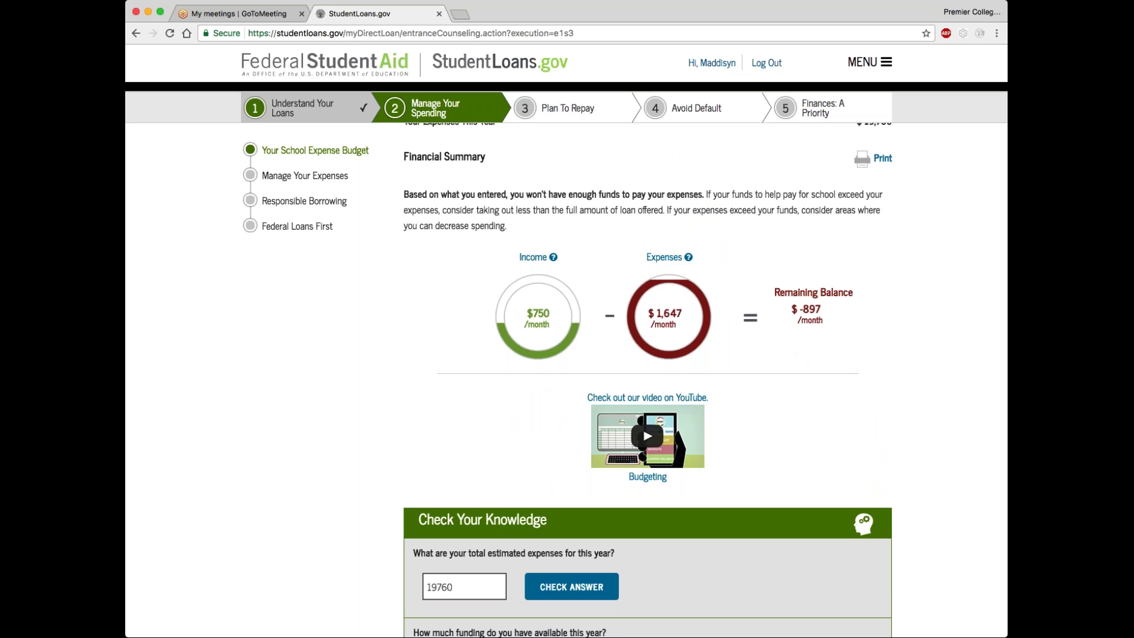
pyautogui.press('Return')
# Answer the yearly funding question with 9000 and check the answer
pyautogui.scroll(-3, 650, 378)
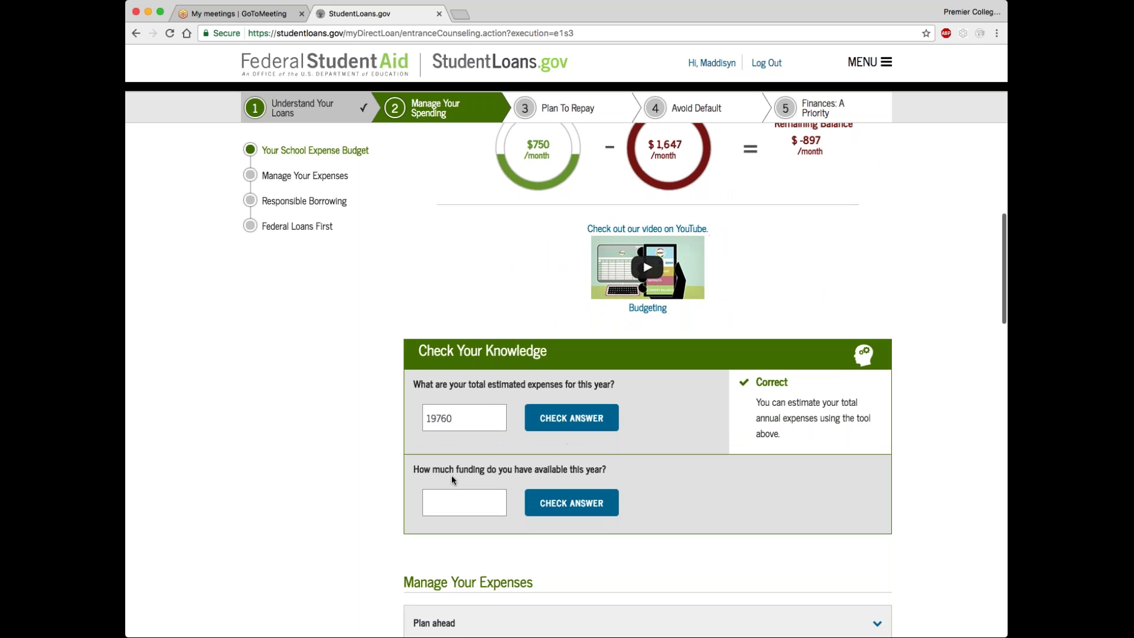
pyautogui.scroll(6, 472, 485)
pyautogui.scroll(3, 547, 308)
pyautogui.scroll(-3, 614, 189)
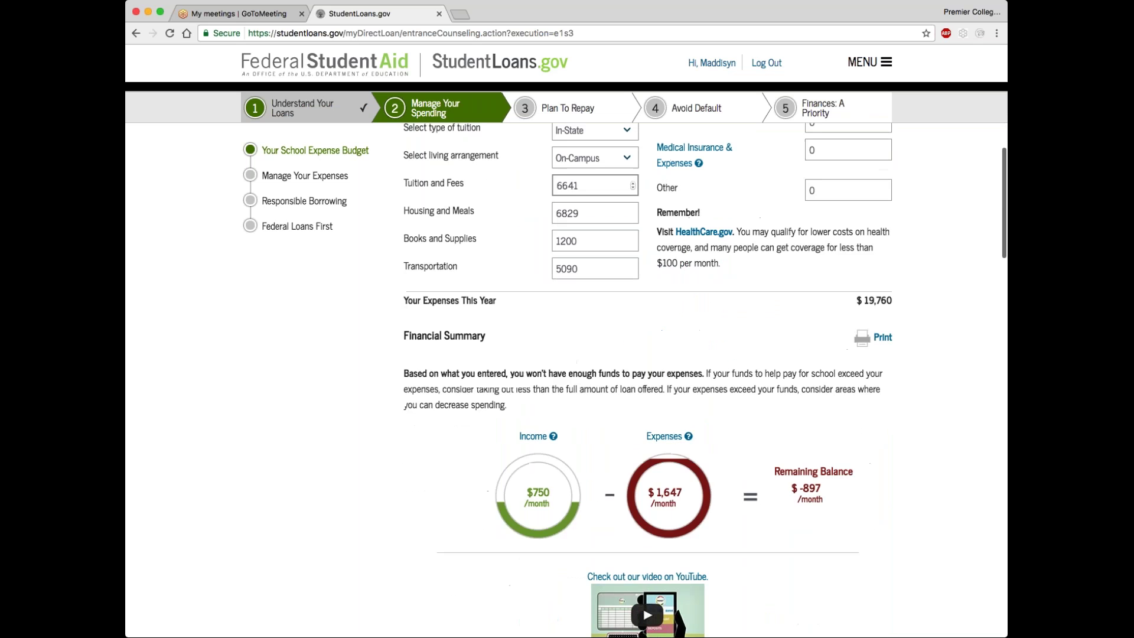
pyautogui.scroll(-2, 535, 369)
pyautogui.scroll(-3, 535, 369)
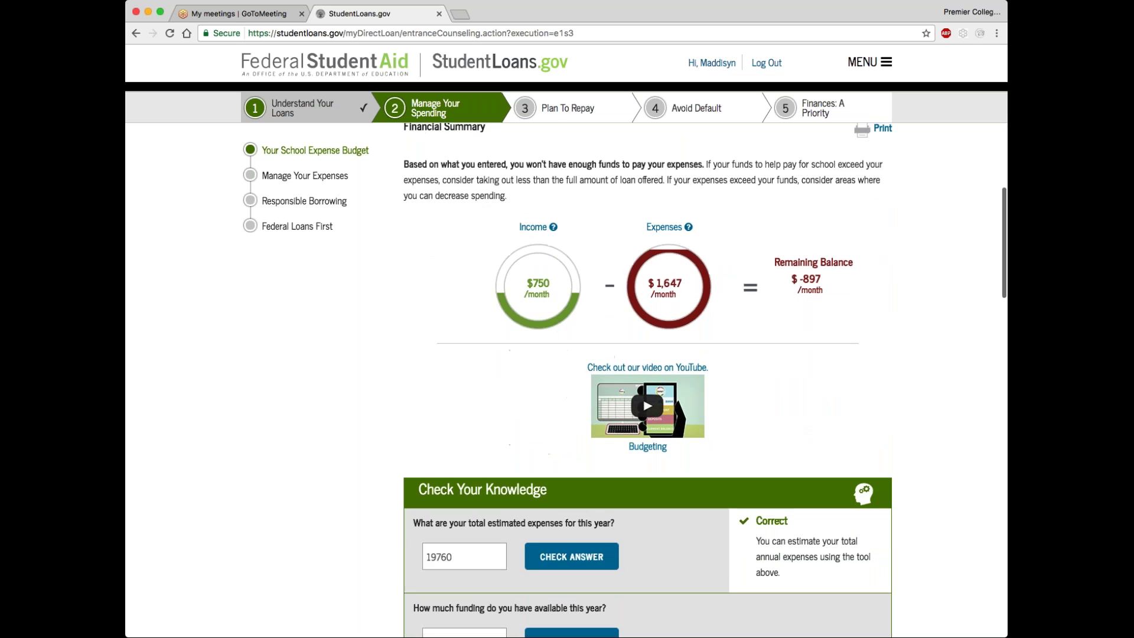
pyautogui.scroll(9, 602, 388)
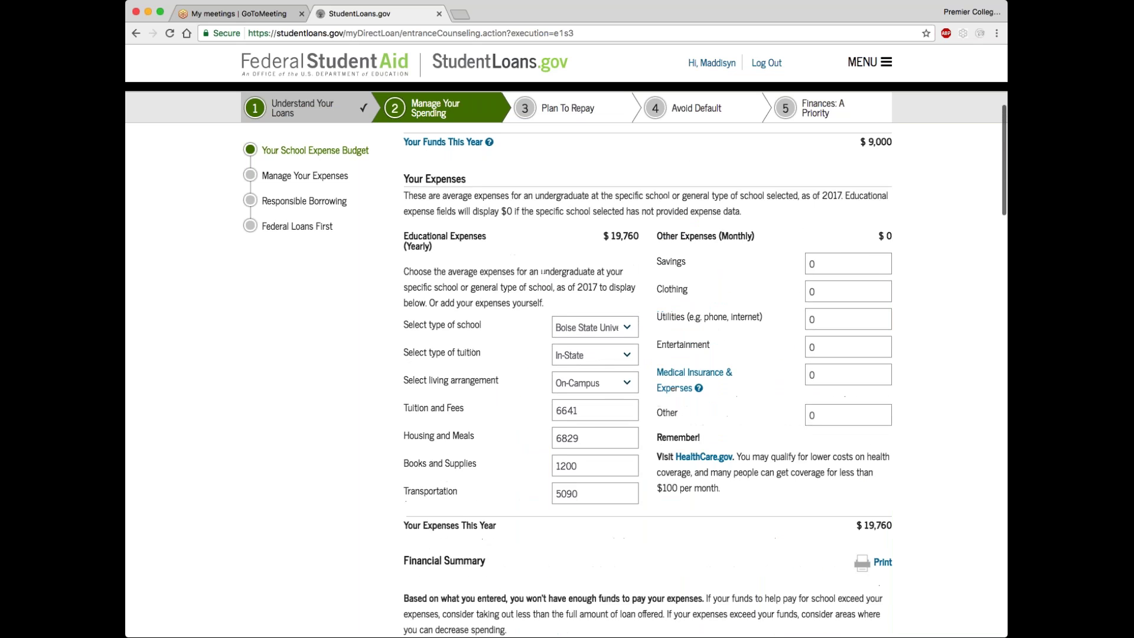
pyautogui.scroll(3, 596, 355)
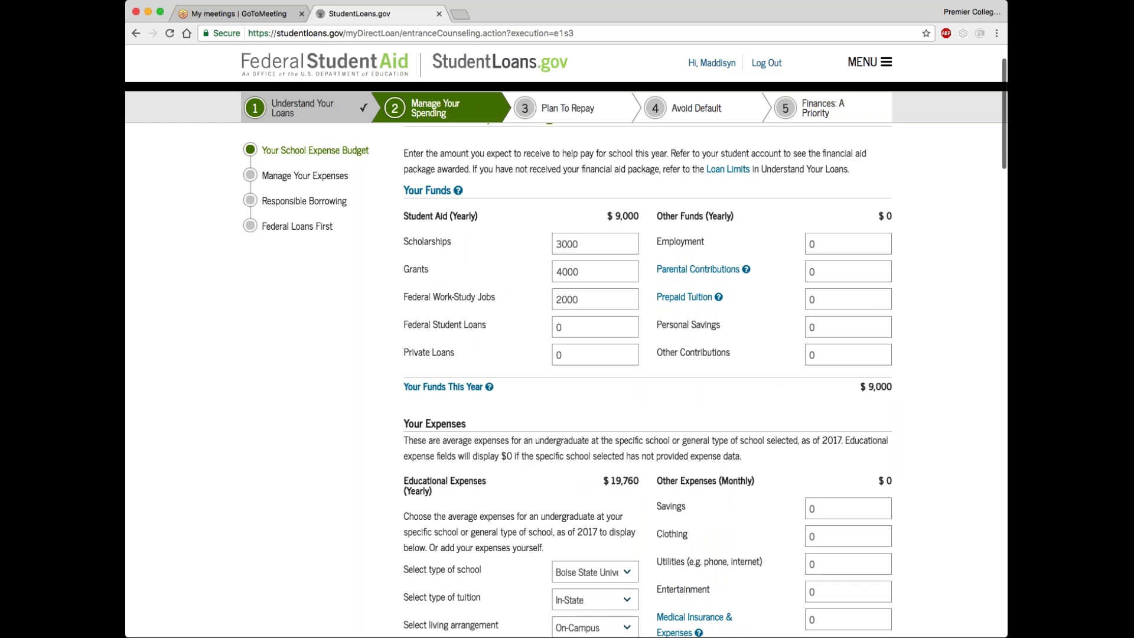
pyautogui.scroll(-10, 647, 378)
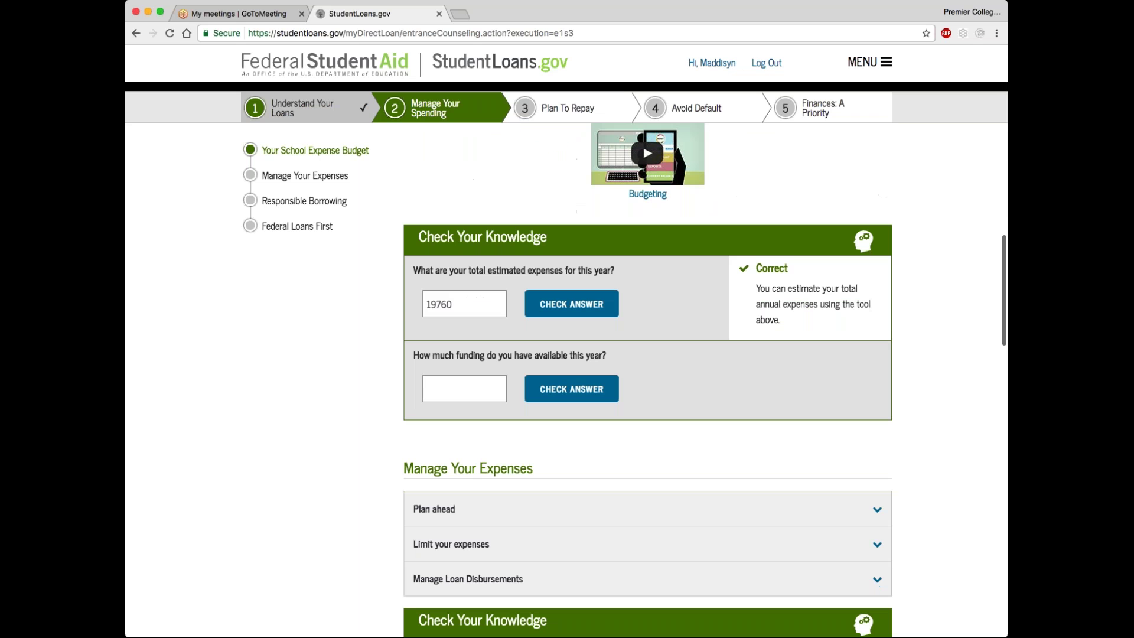
pyautogui.click(444, 392)
pyautogui.write('9000')
pyautogui.click(553, 394)
pyautogui.scroll(-5, 449, 384)
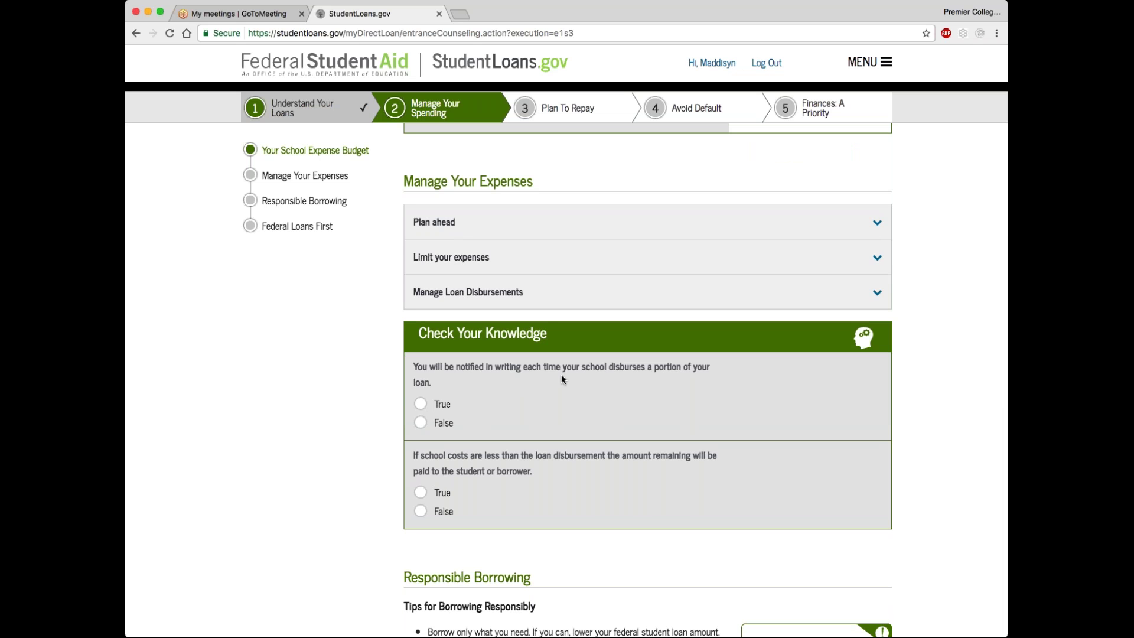
# Answer True to the written-notification and leftover-disbursement questions
pyautogui.click(421, 404)
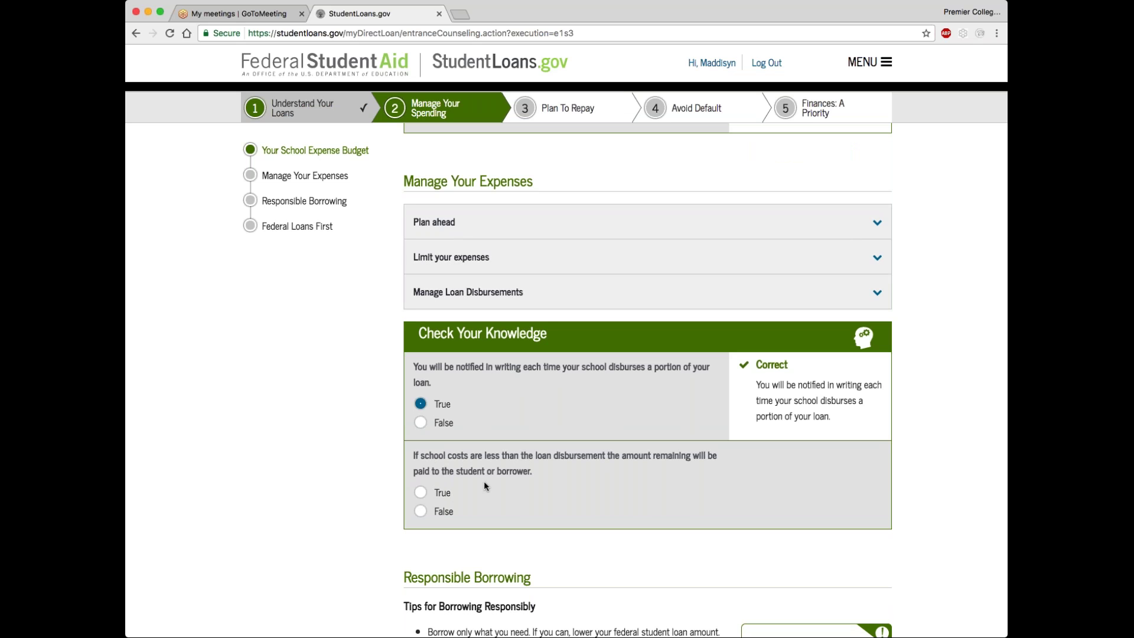
pyautogui.click(420, 493)
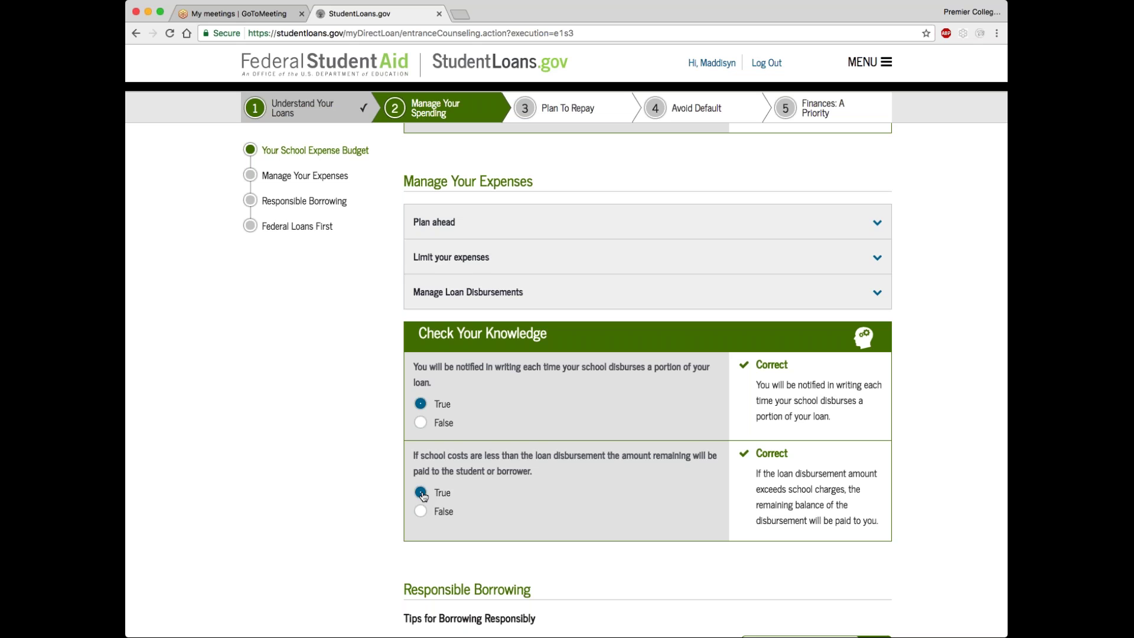
pyautogui.scroll(-5, 423, 496)
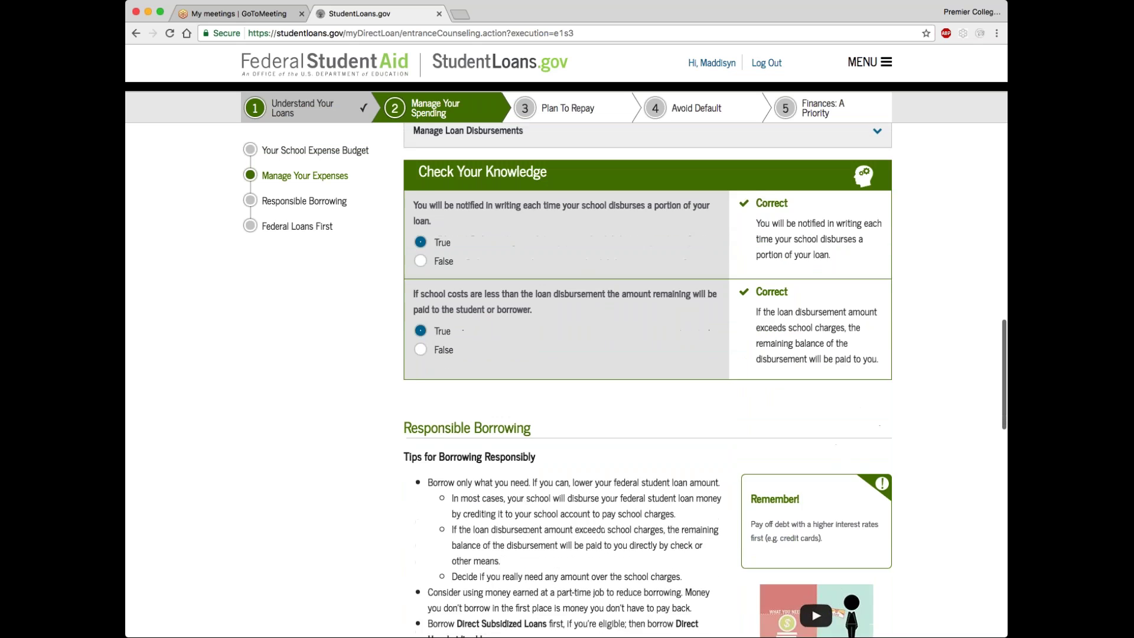
# Answer True to the in-school interest question
pyautogui.scroll(-2, 650, 378)
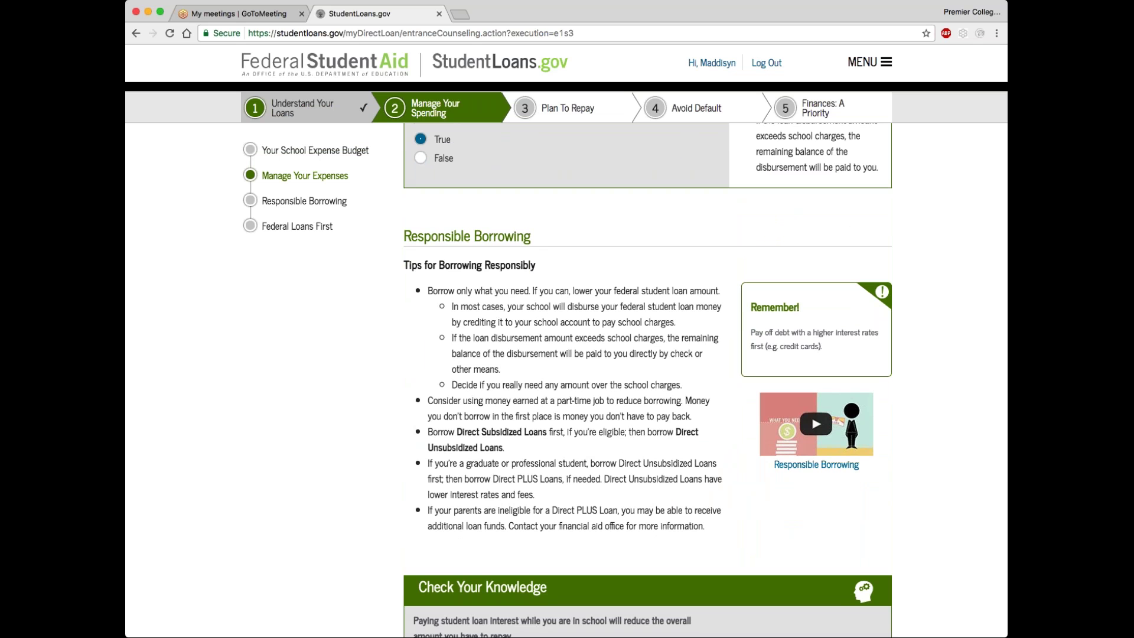
pyautogui.scroll(-3, 649, 378)
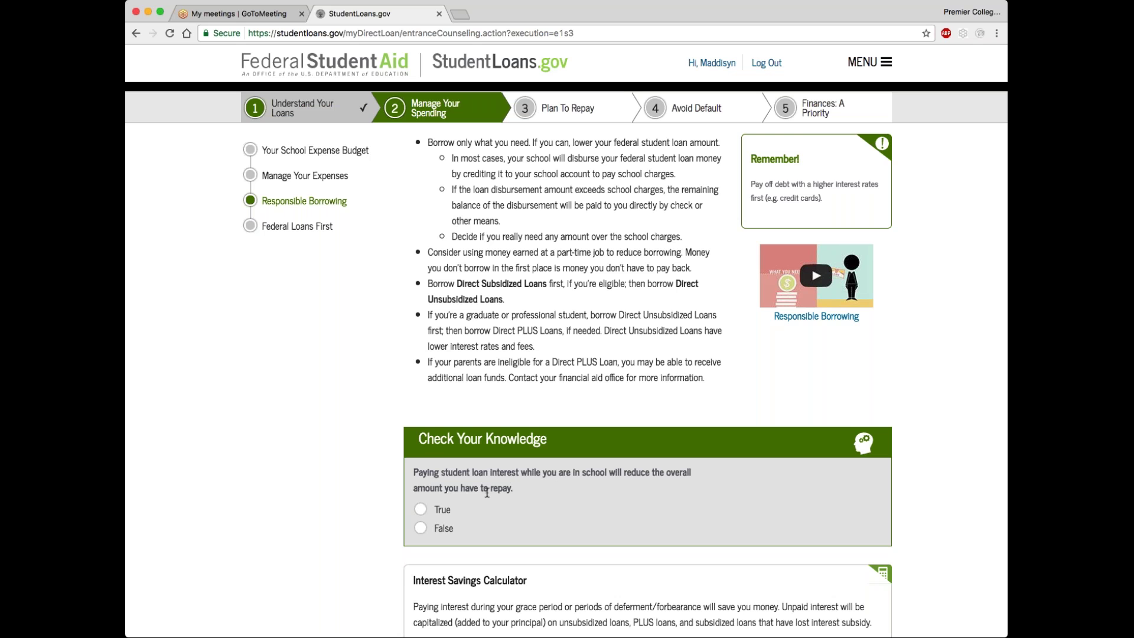
pyautogui.click(420, 509)
# Set 12 months until finishing school in the Interest Savings Calculator, showing $256.30 savings
pyautogui.scroll(-7, 420, 510)
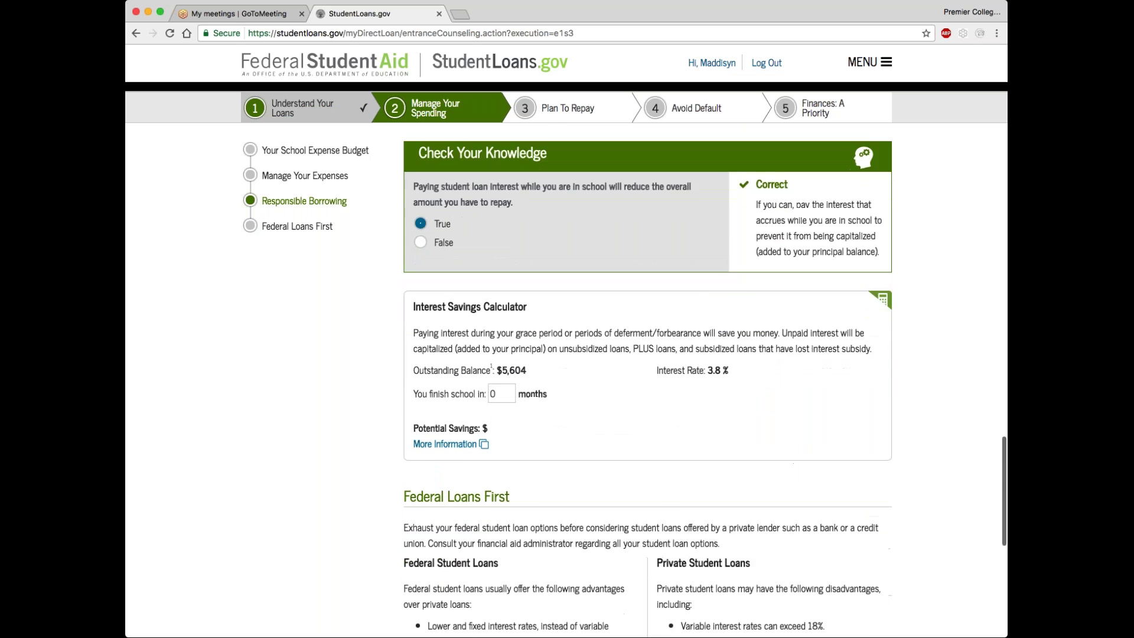
pyautogui.scroll(-2, 704, 380)
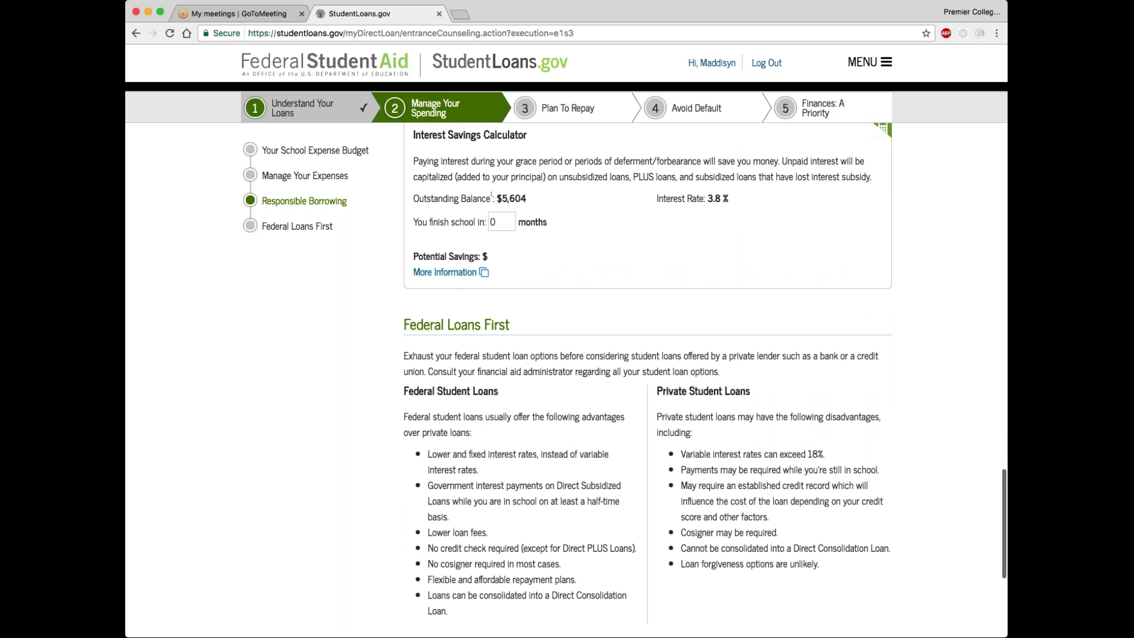
pyautogui.click(502, 223)
pyautogui.press('BackSpace')
pyautogui.write('12')
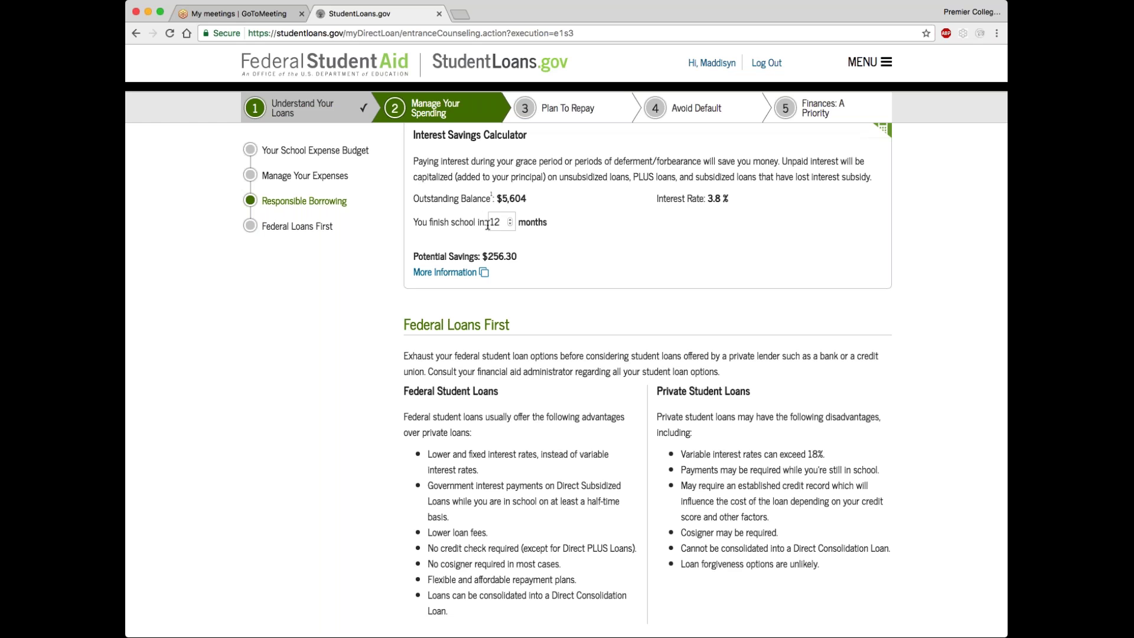
pyautogui.scroll(-1, 482, 317)
pyautogui.scroll(-5, 482, 317)
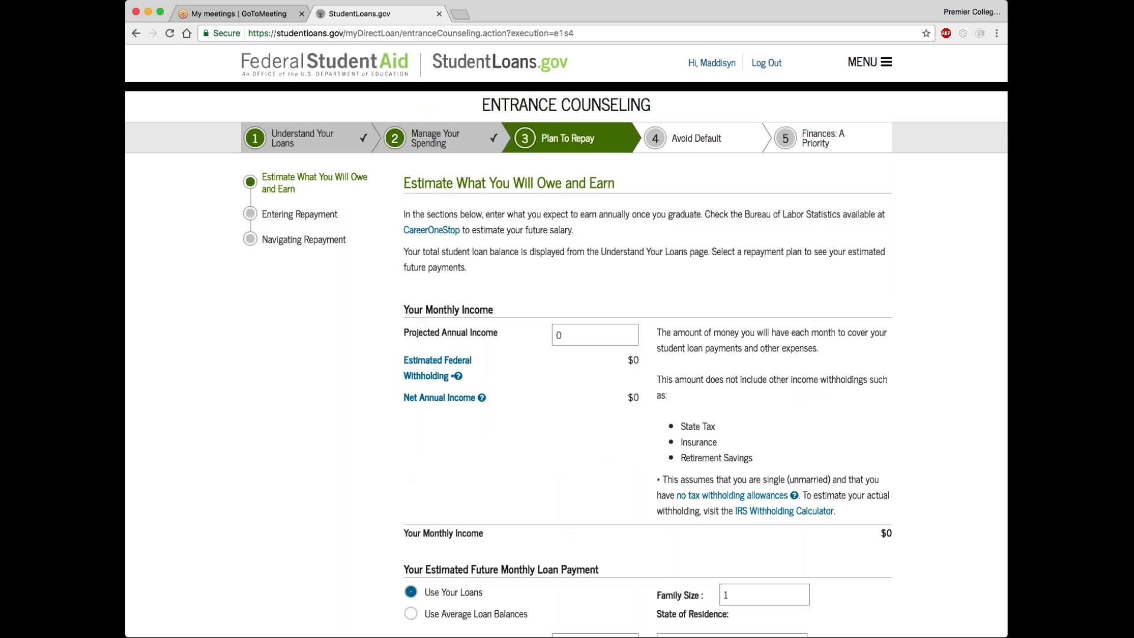
# Set the projected annual income to 50000 so monthly income is calculated
pyautogui.click(594, 334)
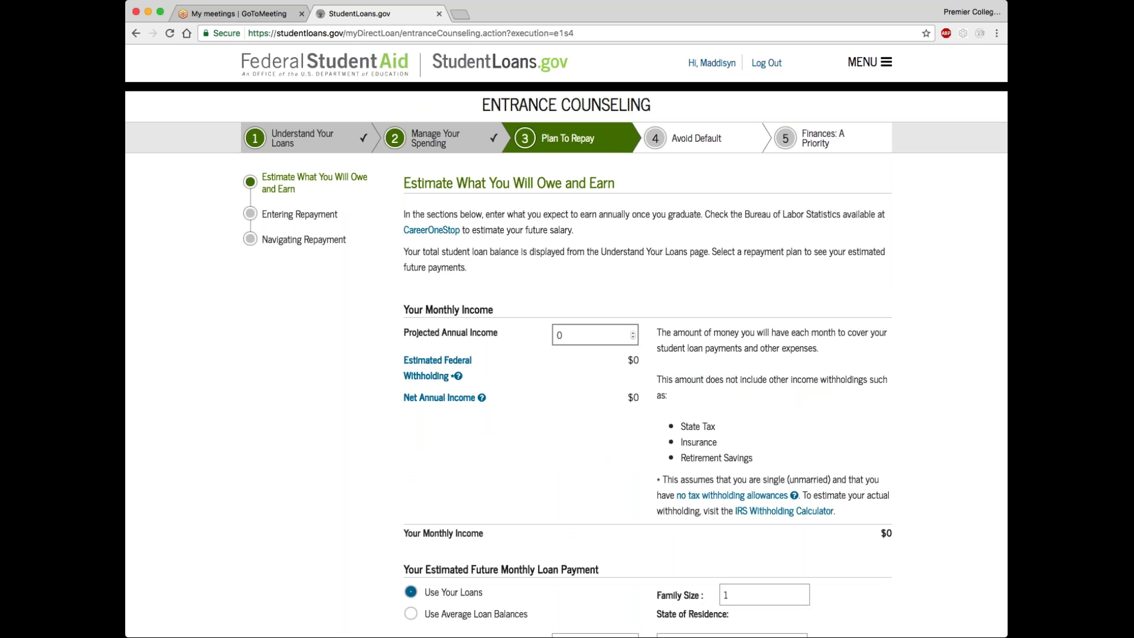
pyautogui.click(569, 335)
pyautogui.write('50000')
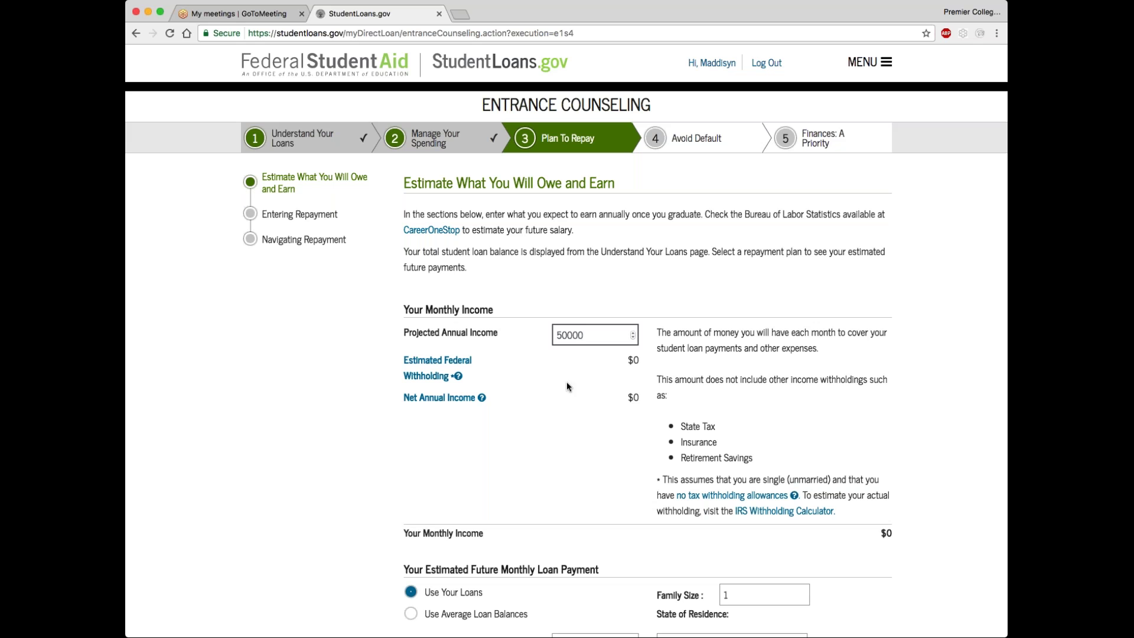
pyautogui.click(540, 377)
# Review the repayment estimates and view the Standard plan details ($93 monthly)
pyautogui.scroll(-3, 540, 390)
pyautogui.scroll(-3, 541, 421)
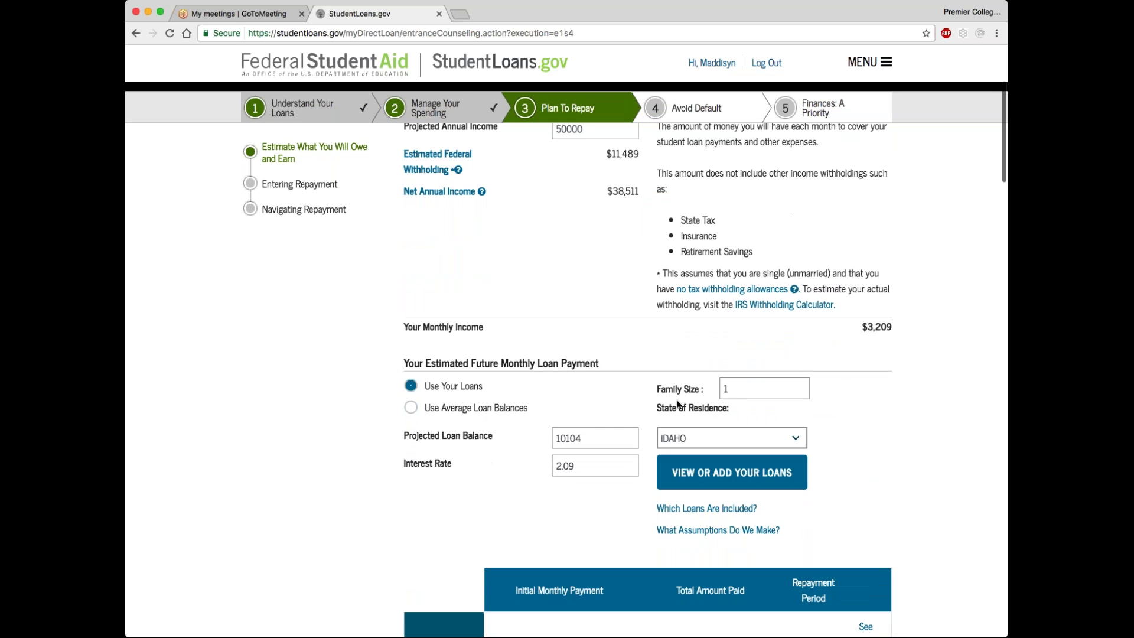
pyautogui.scroll(-2, 515, 449)
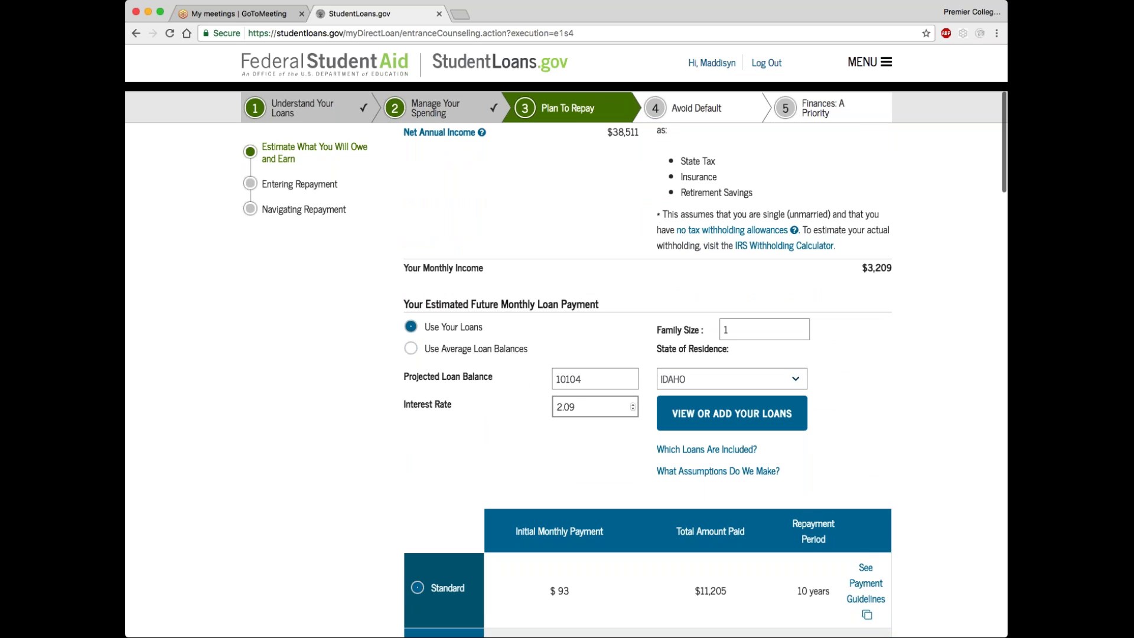
pyautogui.scroll(-3, 609, 401)
pyautogui.scroll(-5, 517, 386)
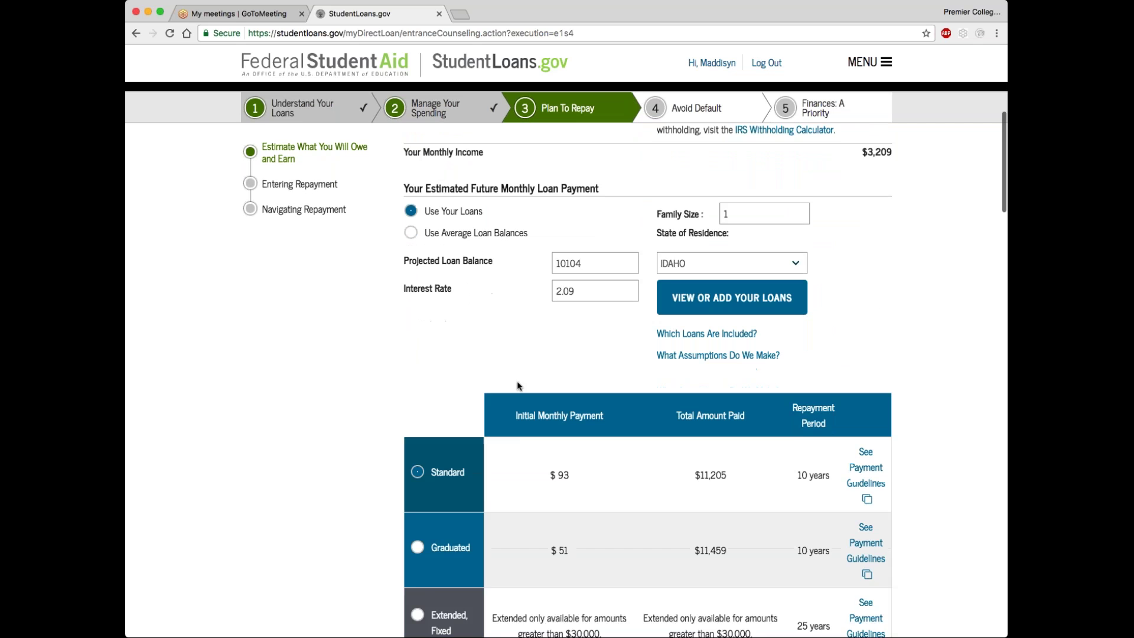
pyautogui.scroll(-3, 525, 393)
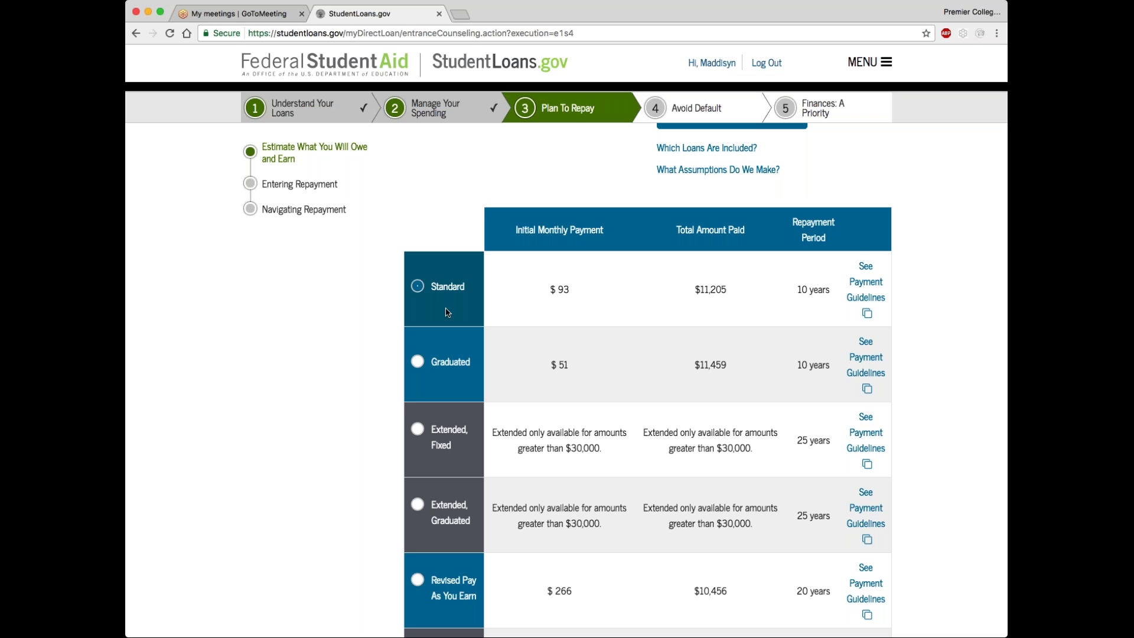
pyautogui.click(866, 297)
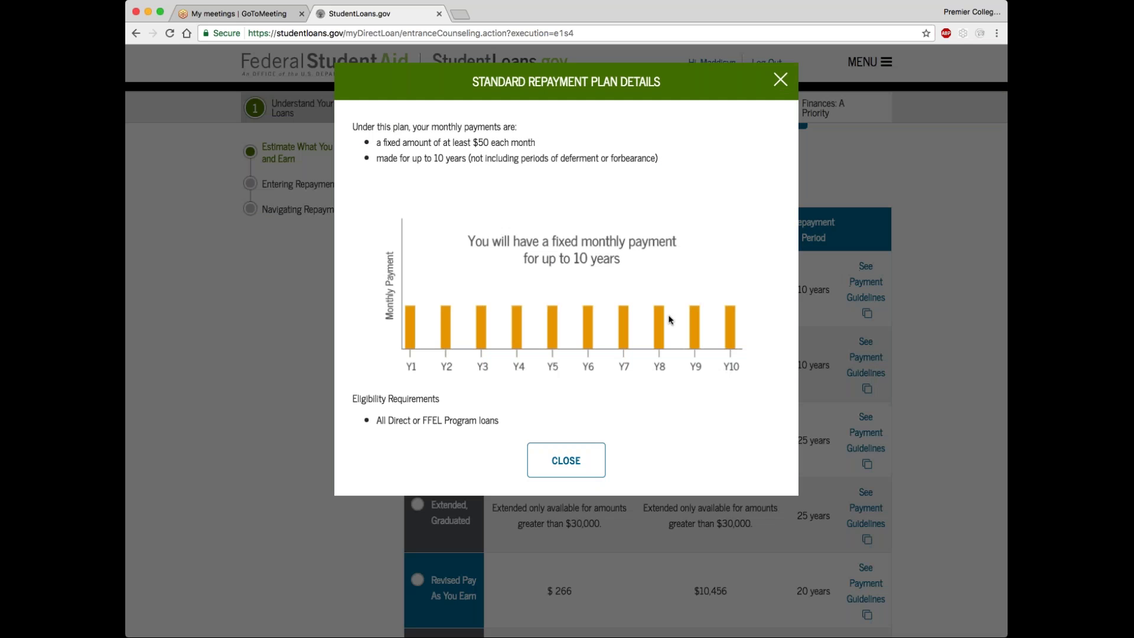
pyautogui.click(535, 470)
# Scroll past the low debt-burden rating down to the Entering Repayment questions
pyautogui.scroll(-5, 534, 473)
pyautogui.scroll(-5, 648, 378)
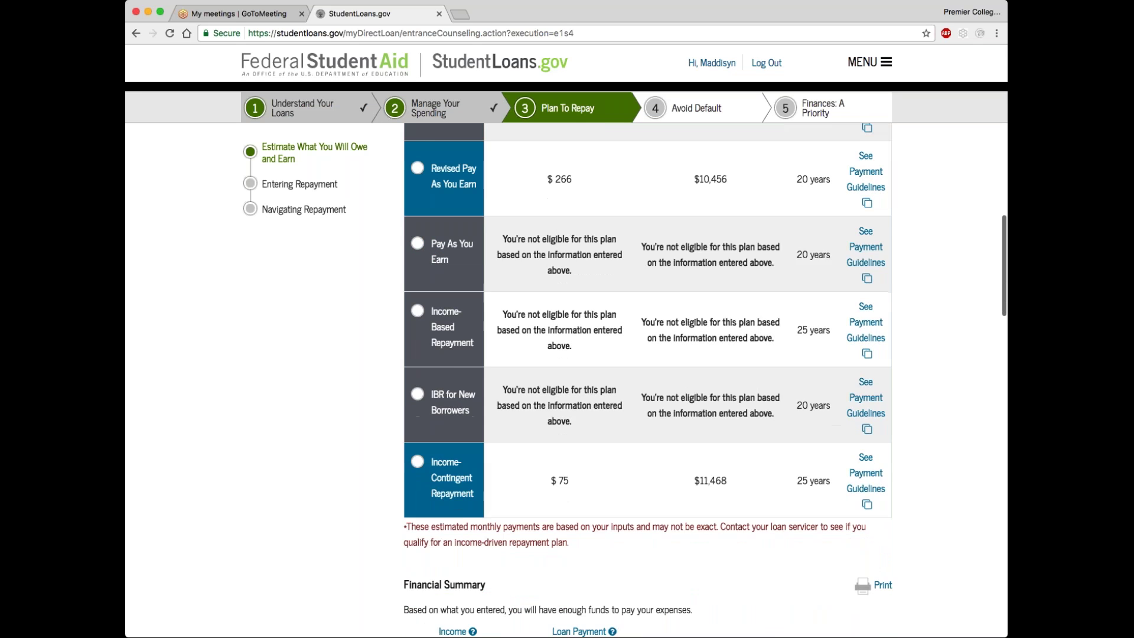
pyautogui.scroll(-5, 647, 378)
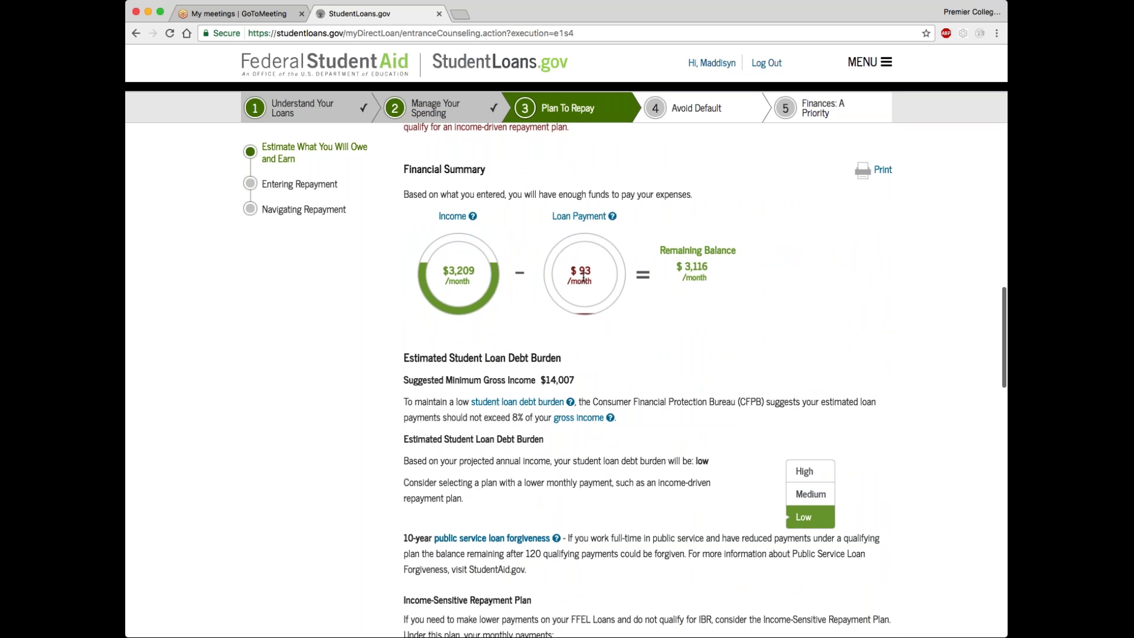
pyautogui.scroll(-5, 671, 338)
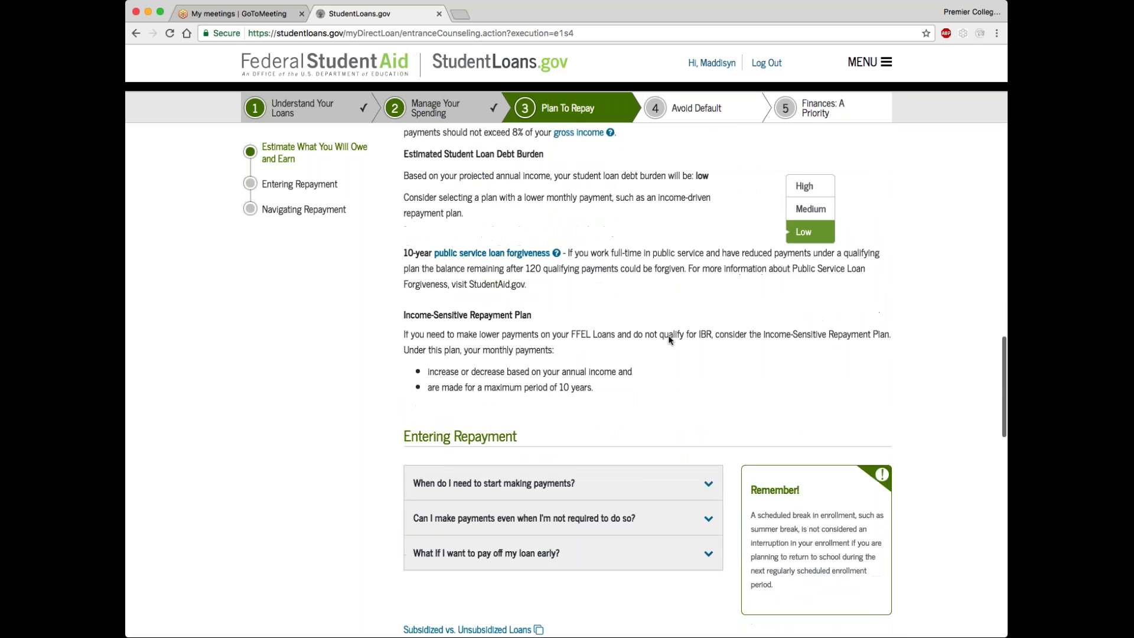
pyautogui.scroll(-4, 669, 339)
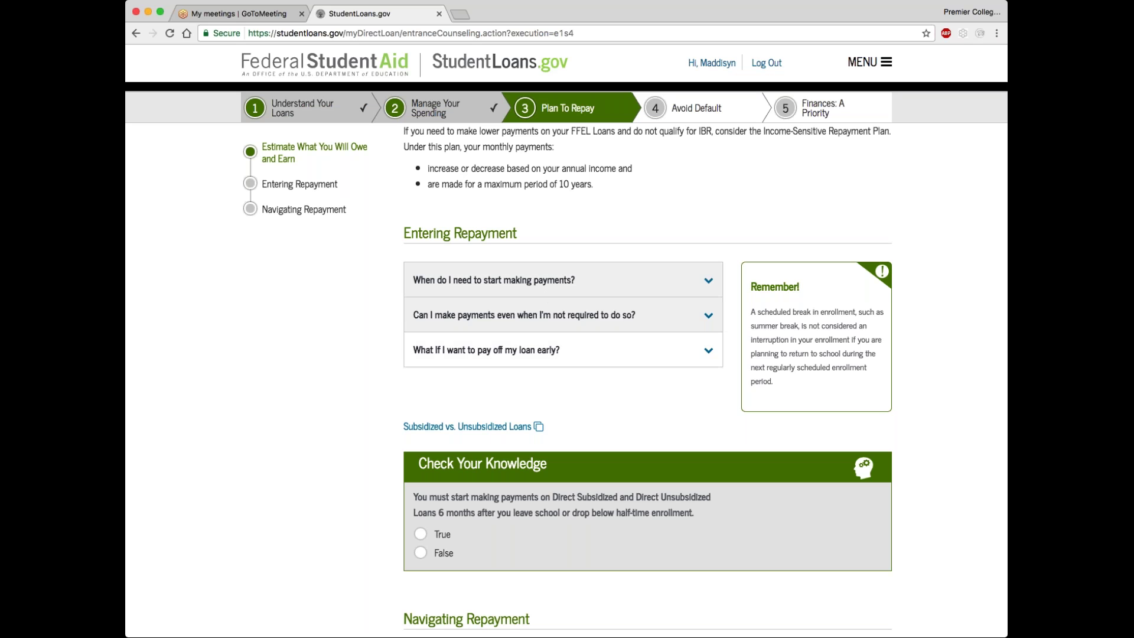
# Answer the Entering Repayment checks (True, federal loan servicer, True) and continue to Avoid Default
pyautogui.scroll(-3, 648, 378)
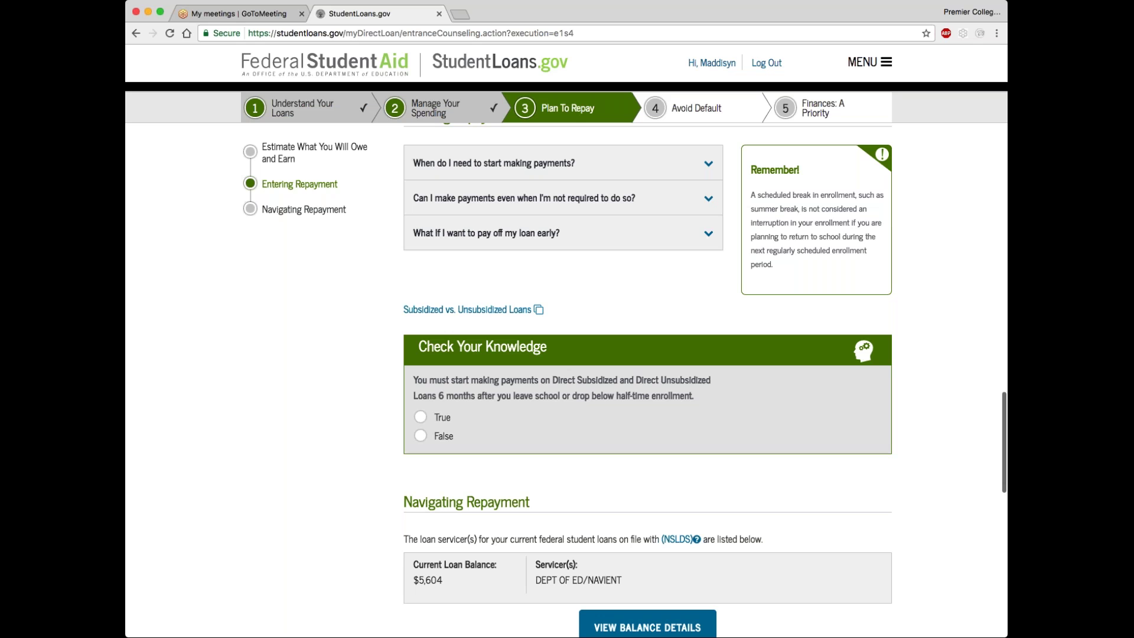
pyautogui.click(420, 417)
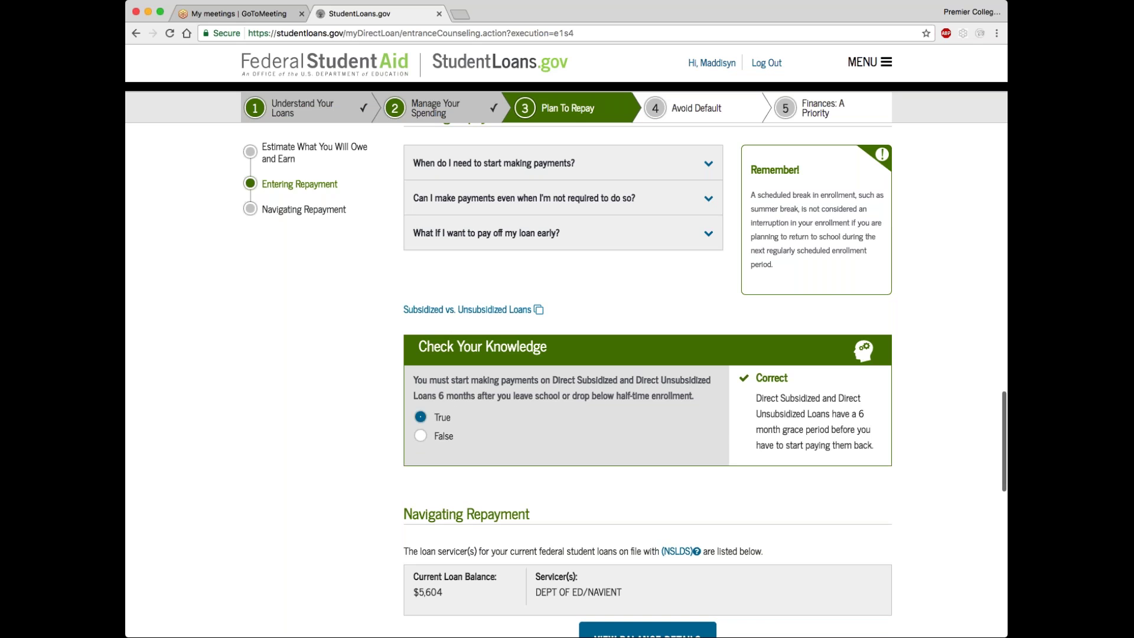
pyautogui.scroll(-4, 474, 503)
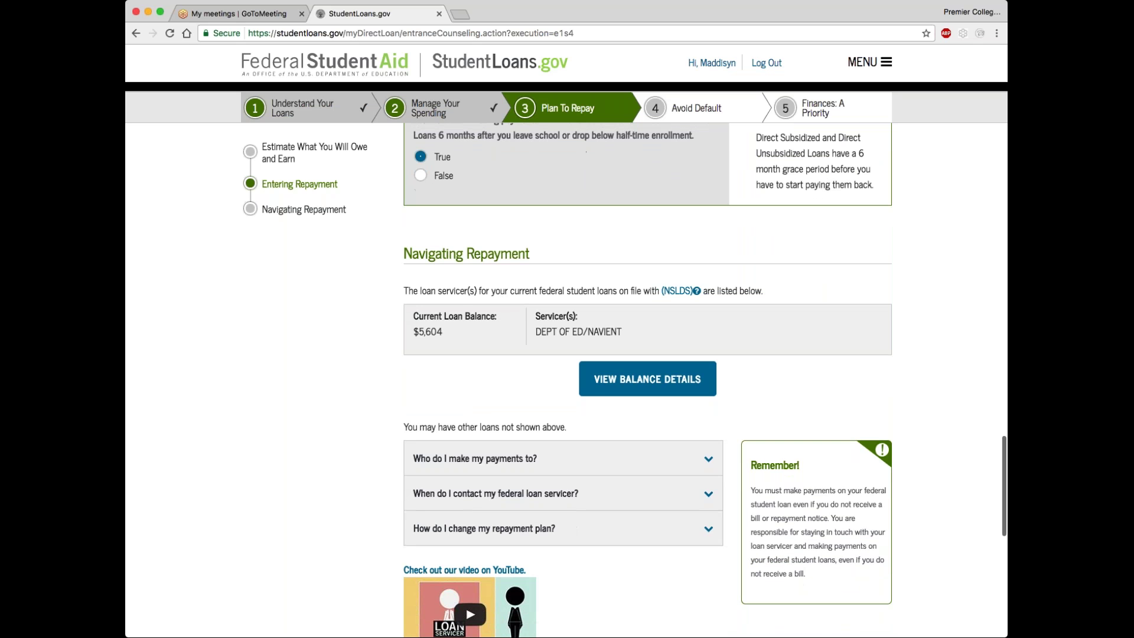
pyautogui.scroll(-6, 602, 404)
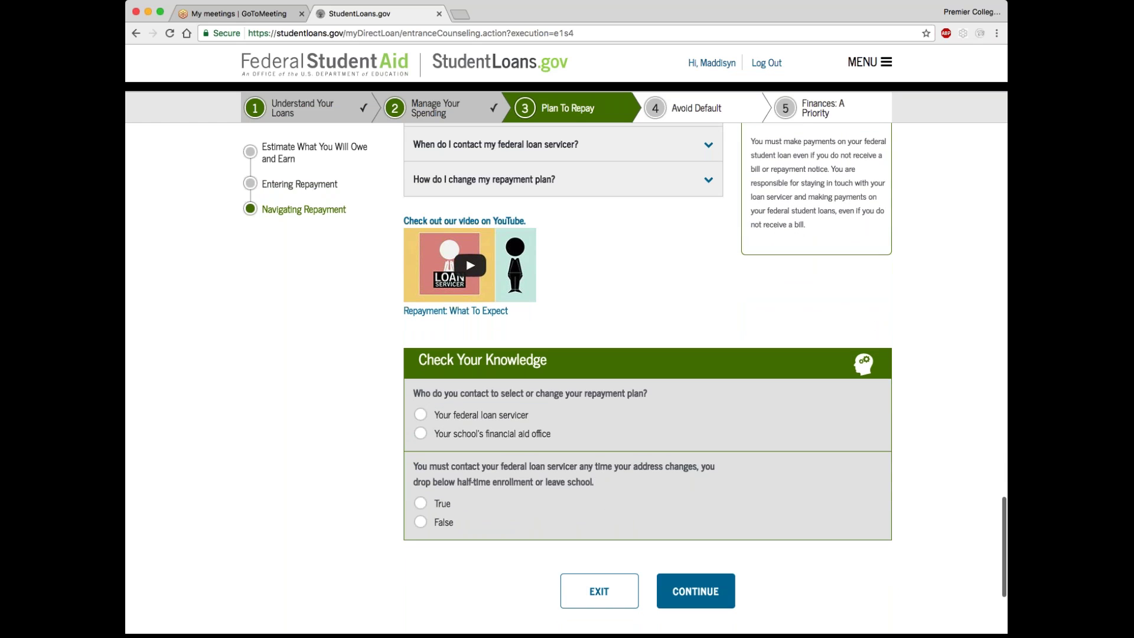
pyautogui.click(421, 414)
pyautogui.scroll(-3, 567, 378)
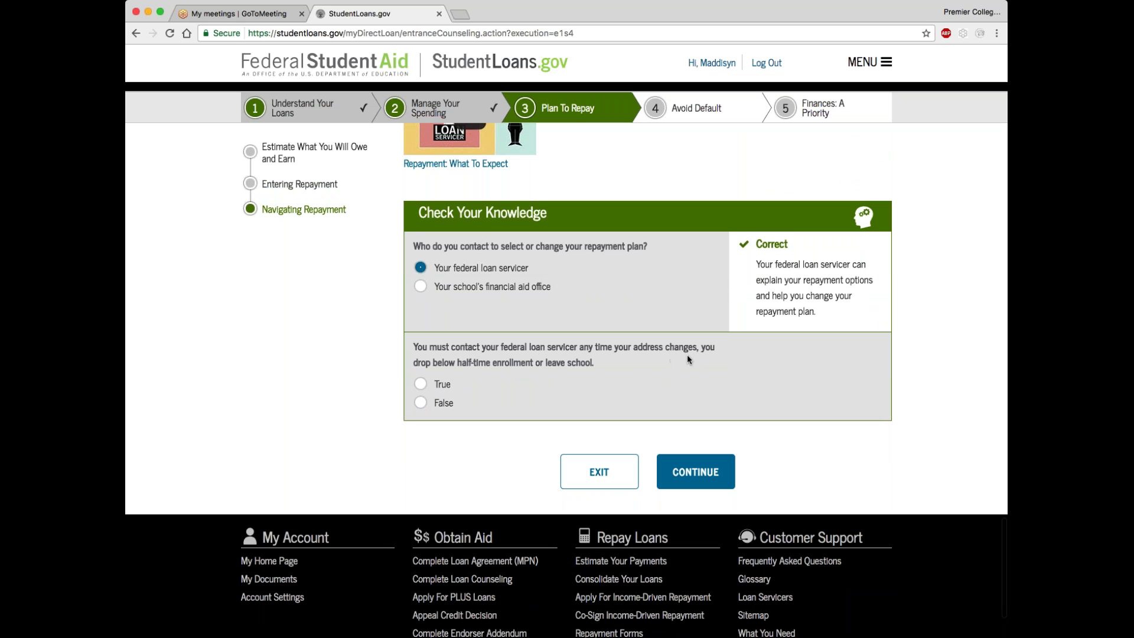
pyautogui.click(421, 384)
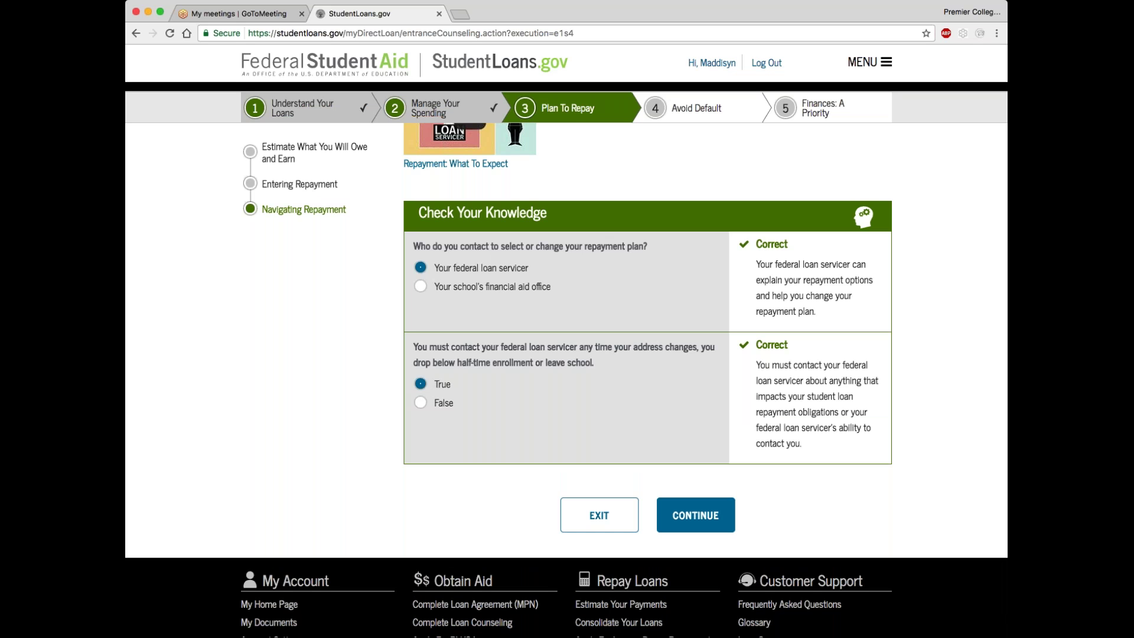
pyautogui.click(690, 520)
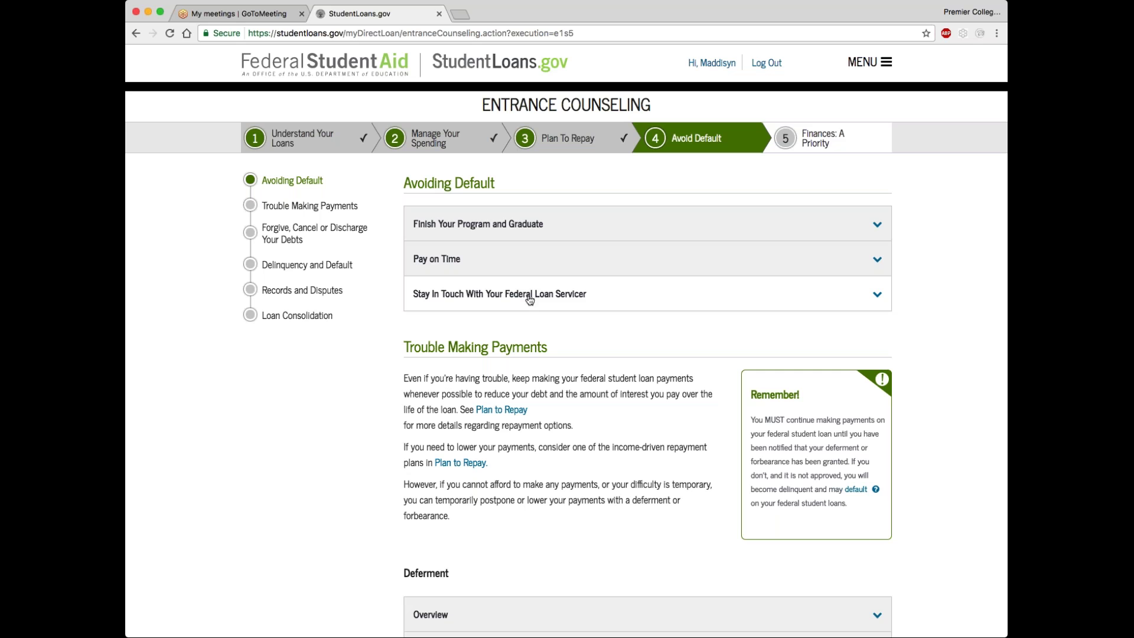
pyautogui.scroll(-1, 586, 338)
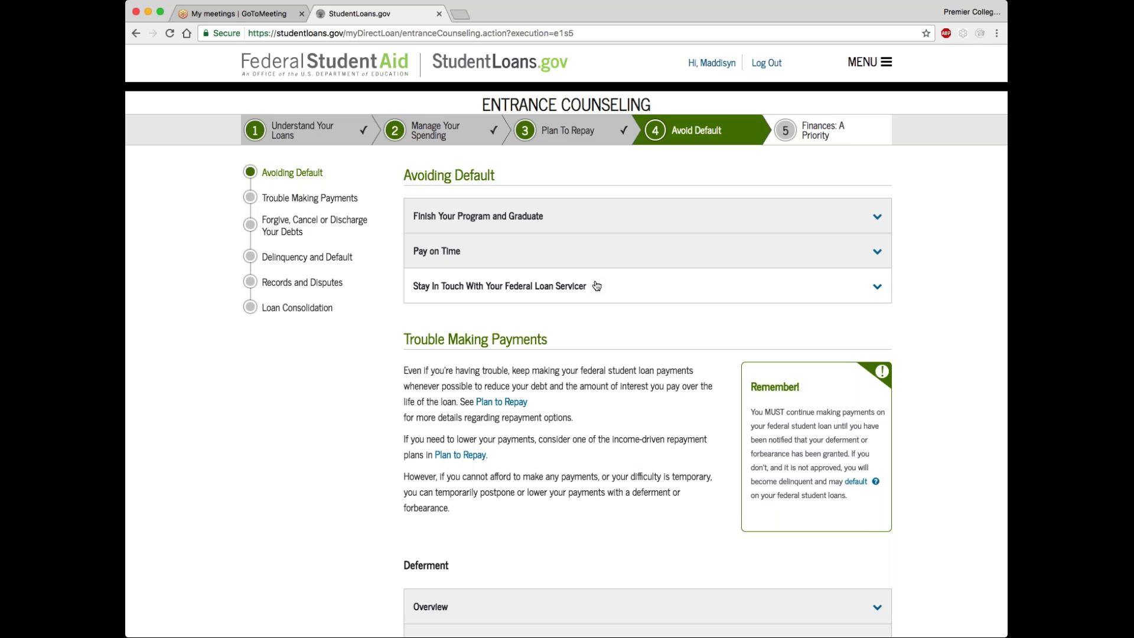
pyautogui.scroll(-5, 597, 286)
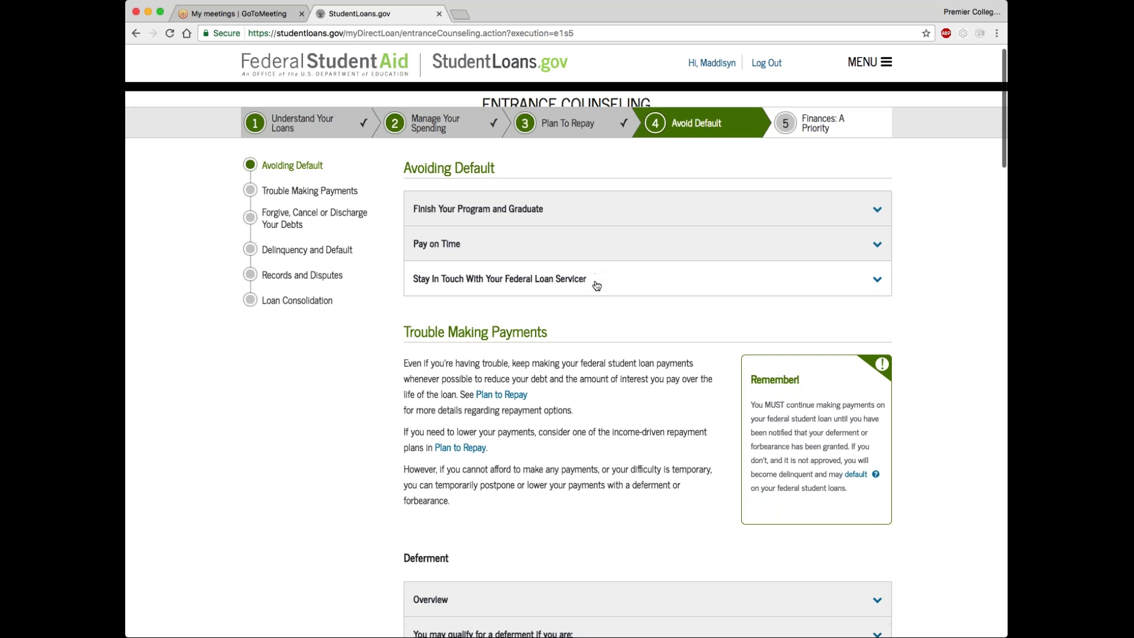
pyautogui.scroll(-6, 597, 286)
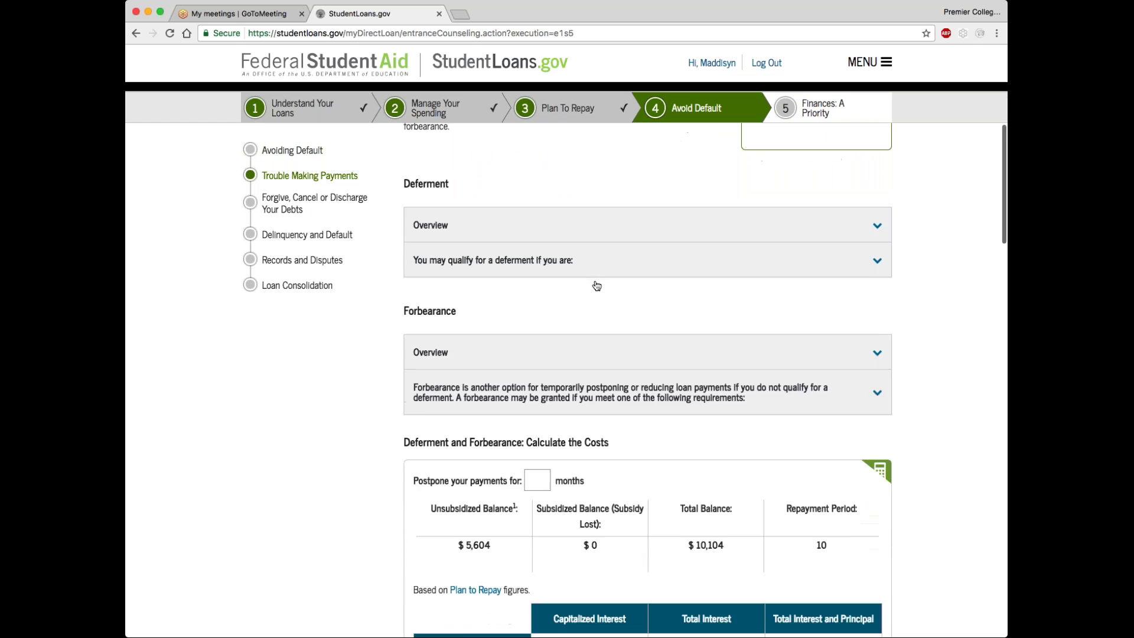
# Calculate deferment and forbearance costs for postponing payments 24 months
pyautogui.click(536, 192)
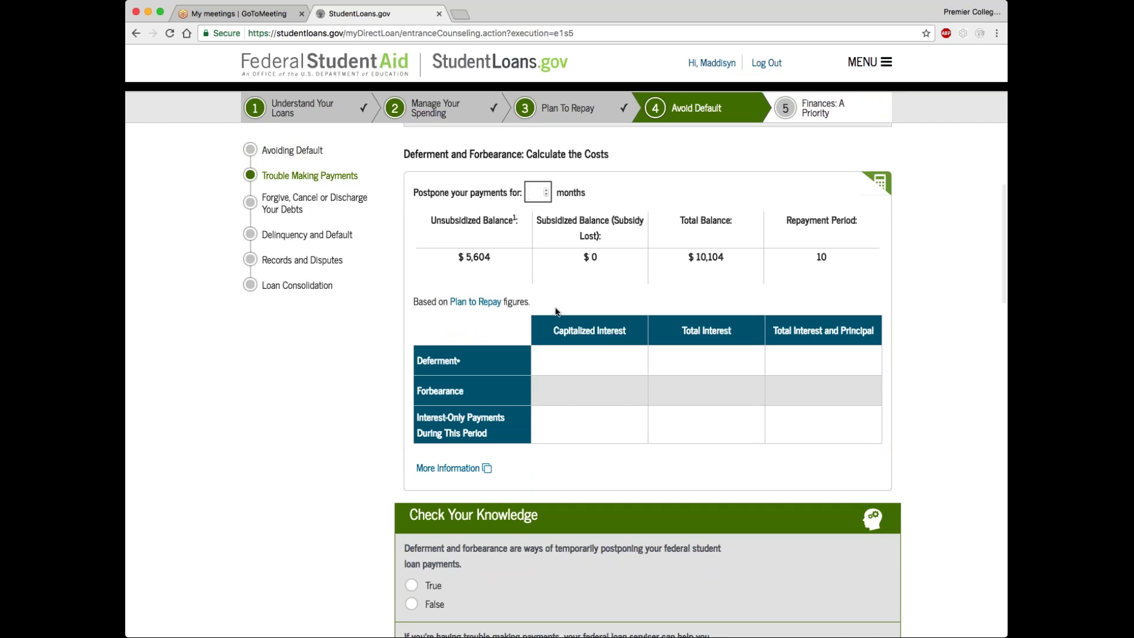
pyautogui.write('24')
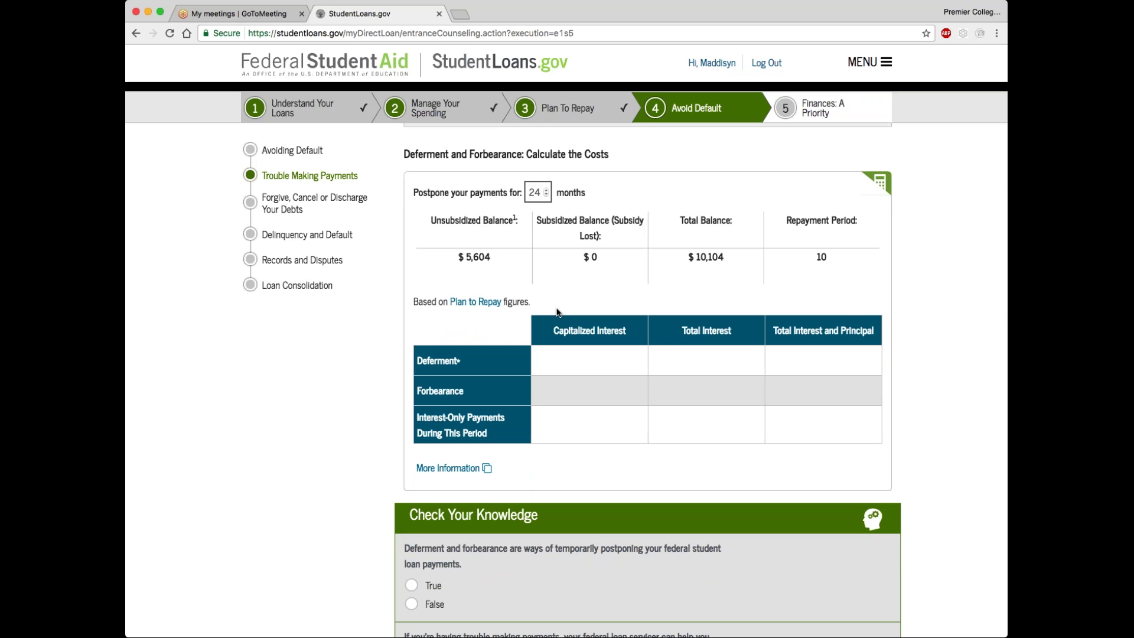
pyautogui.click(387, 328)
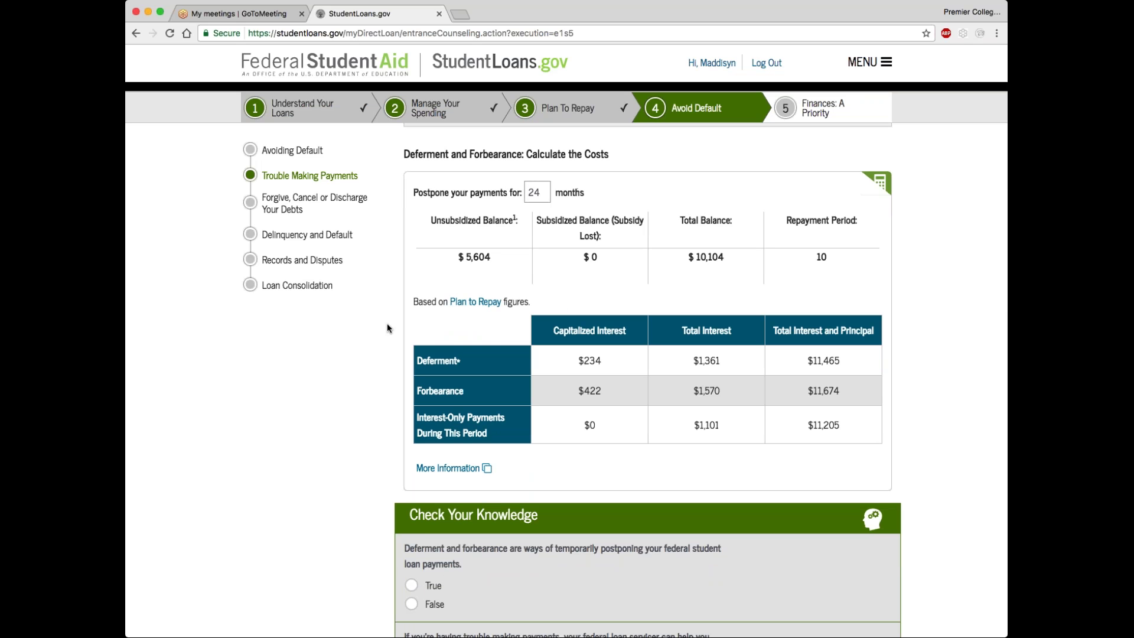
# Answer True and All of the above to the knowledge checks, then continue to Finances: A Priority
pyautogui.scroll(-5, 518, 406)
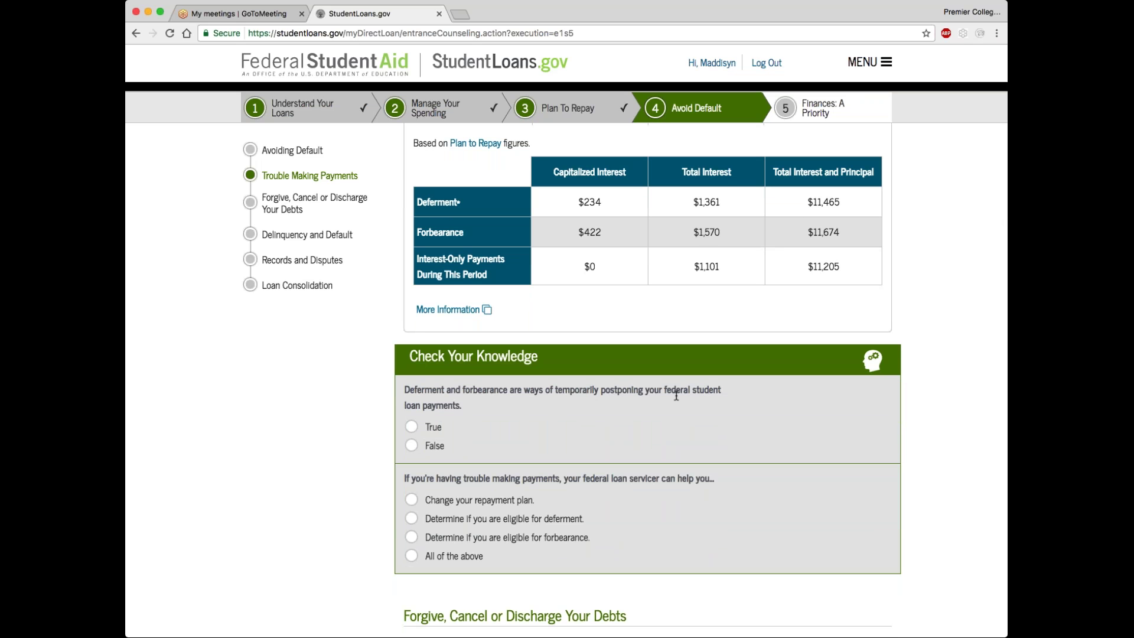
pyautogui.click(412, 427)
pyautogui.scroll(-3, 396, 486)
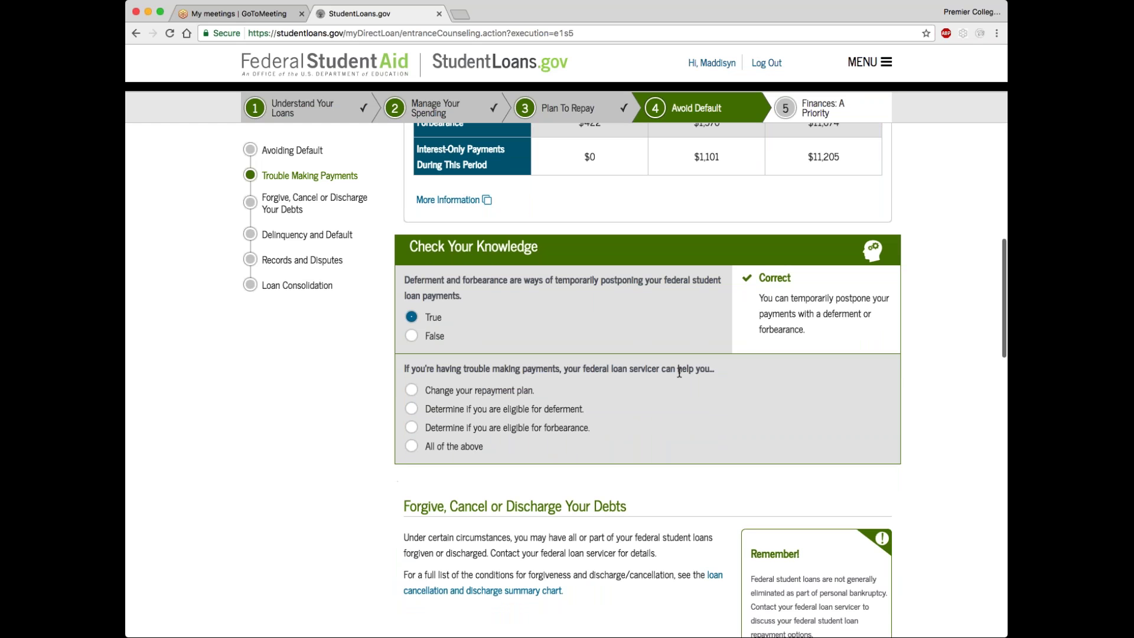
pyautogui.click(411, 446)
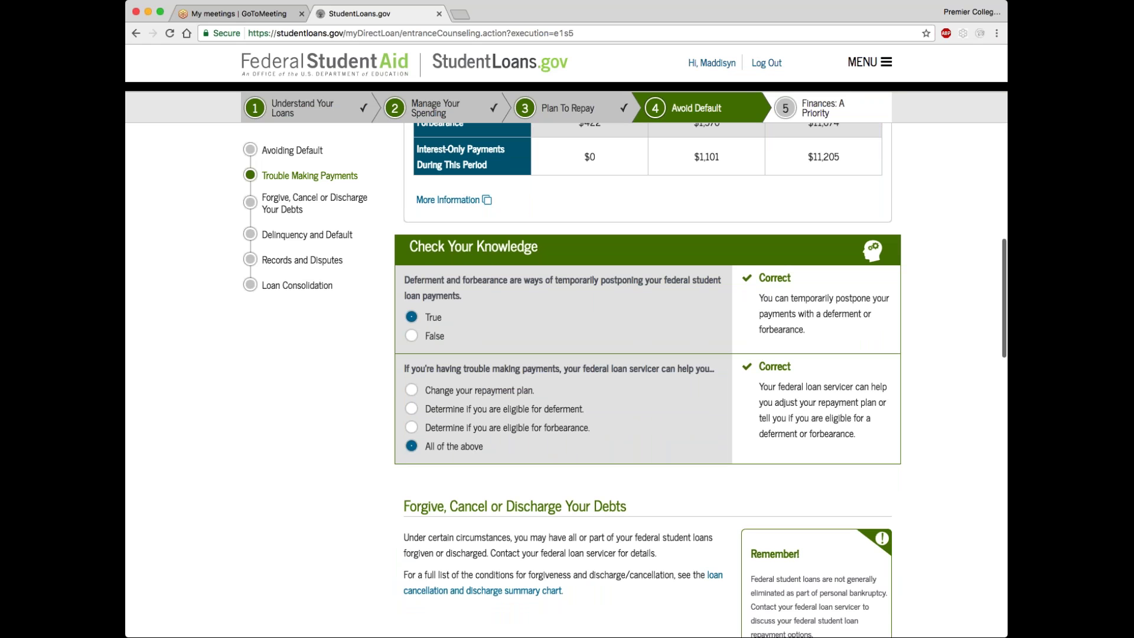
pyautogui.scroll(-13, 666, 443)
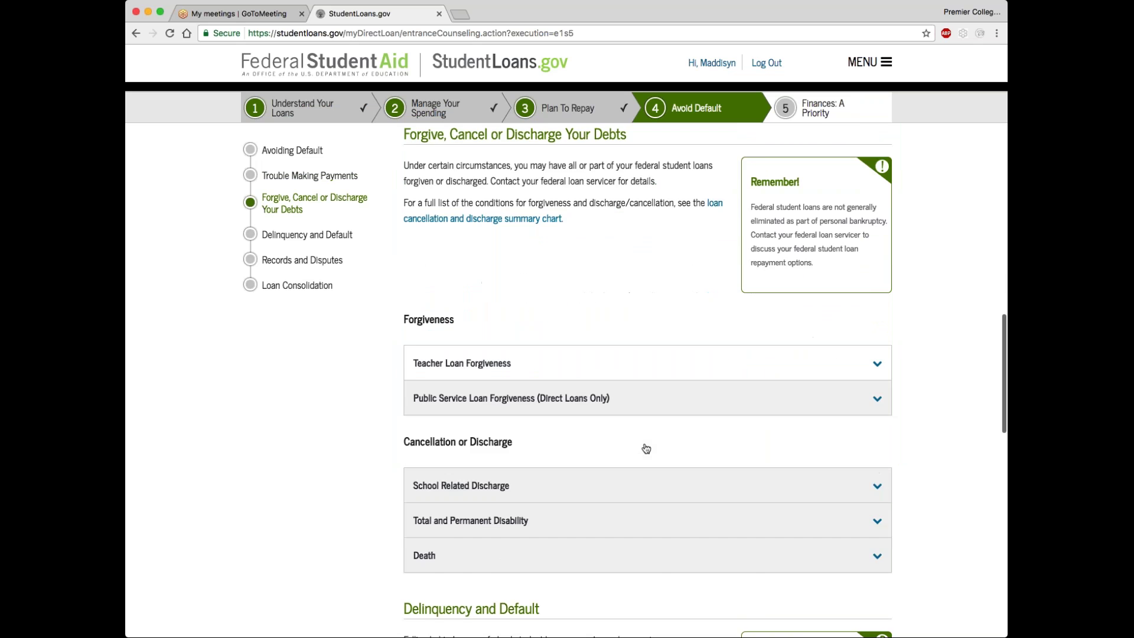
pyautogui.scroll(-7, 547, 470)
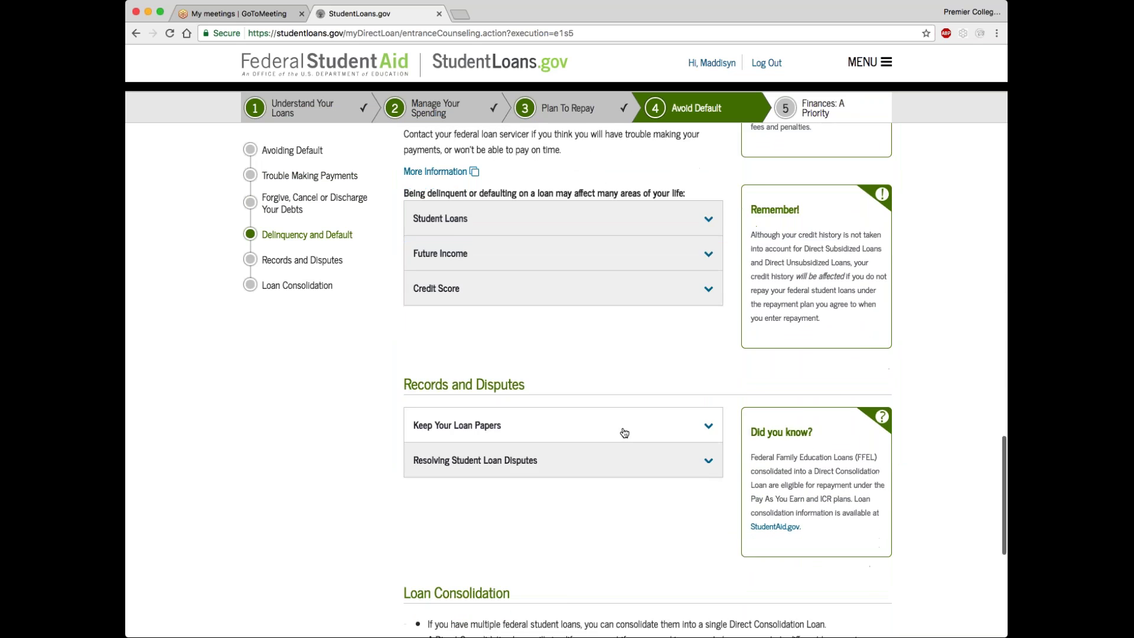
pyautogui.scroll(-2, 546, 470)
pyautogui.click(715, 433)
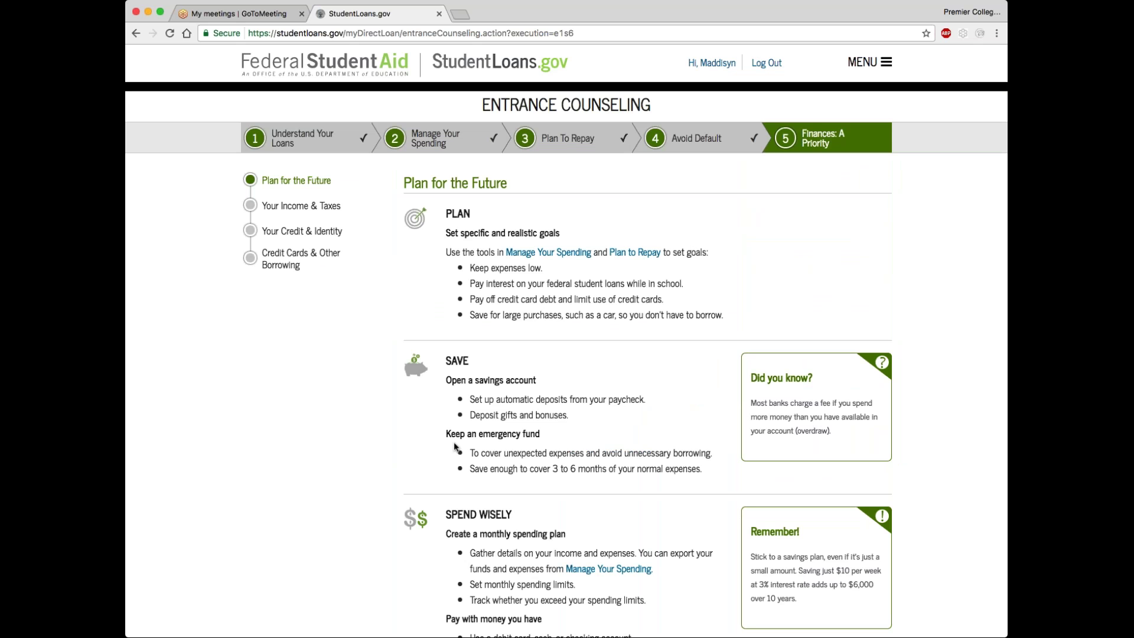
pyautogui.scroll(-5, 454, 448)
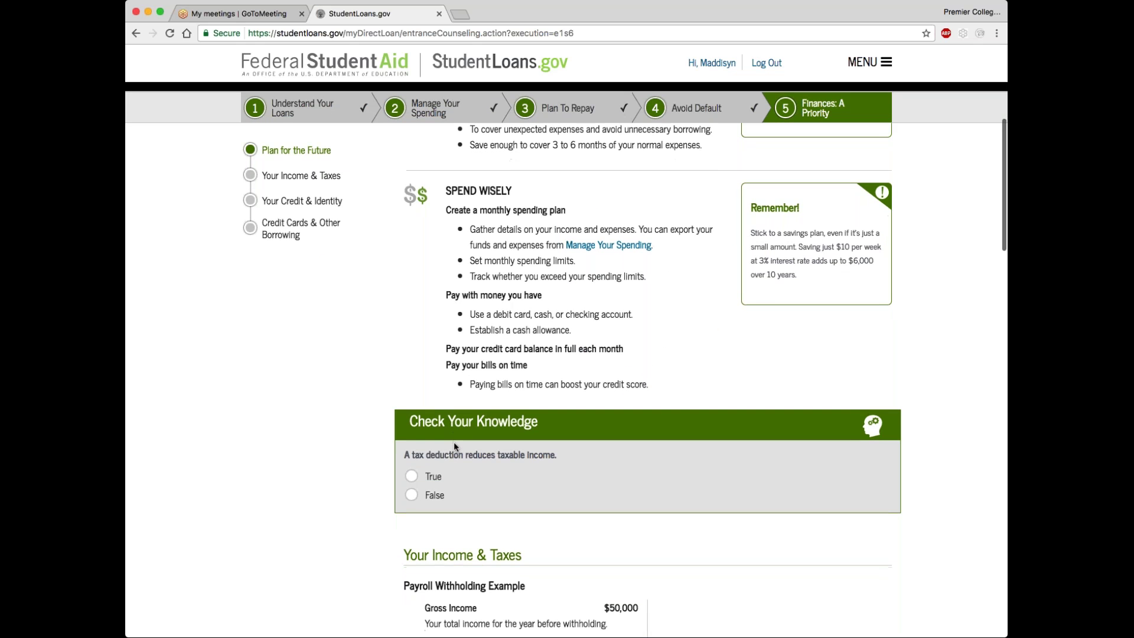
# Answer True to the tax-deduction question and submit the Entrance Counseling
pyautogui.scroll(-2, 454, 446)
pyautogui.scroll(-1, 454, 445)
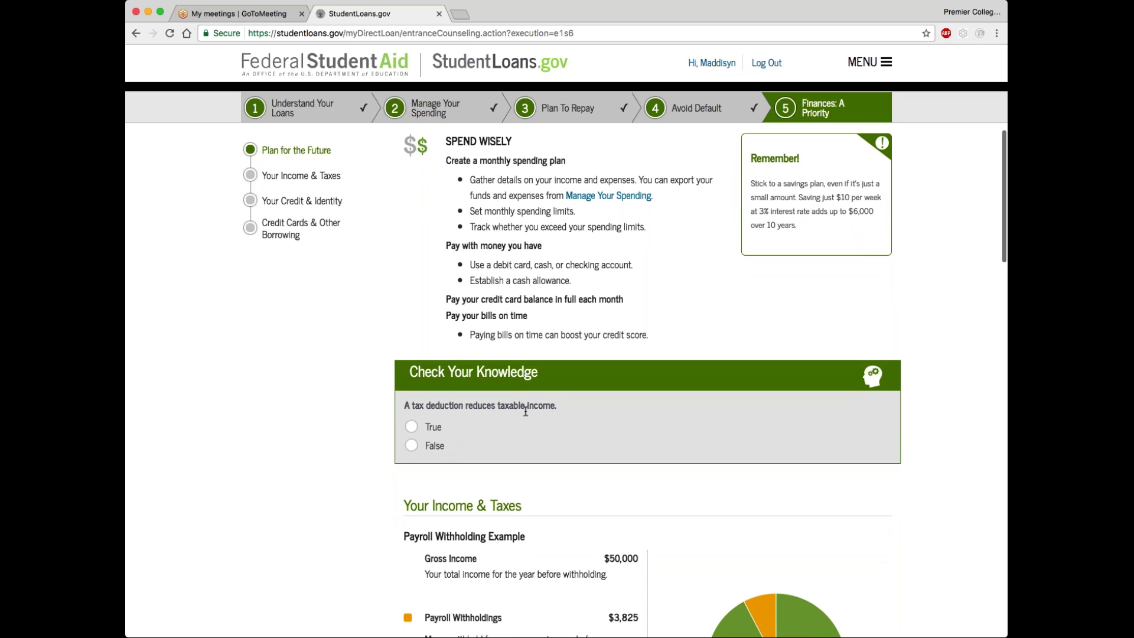
pyautogui.click(412, 428)
pyautogui.scroll(-8, 679, 222)
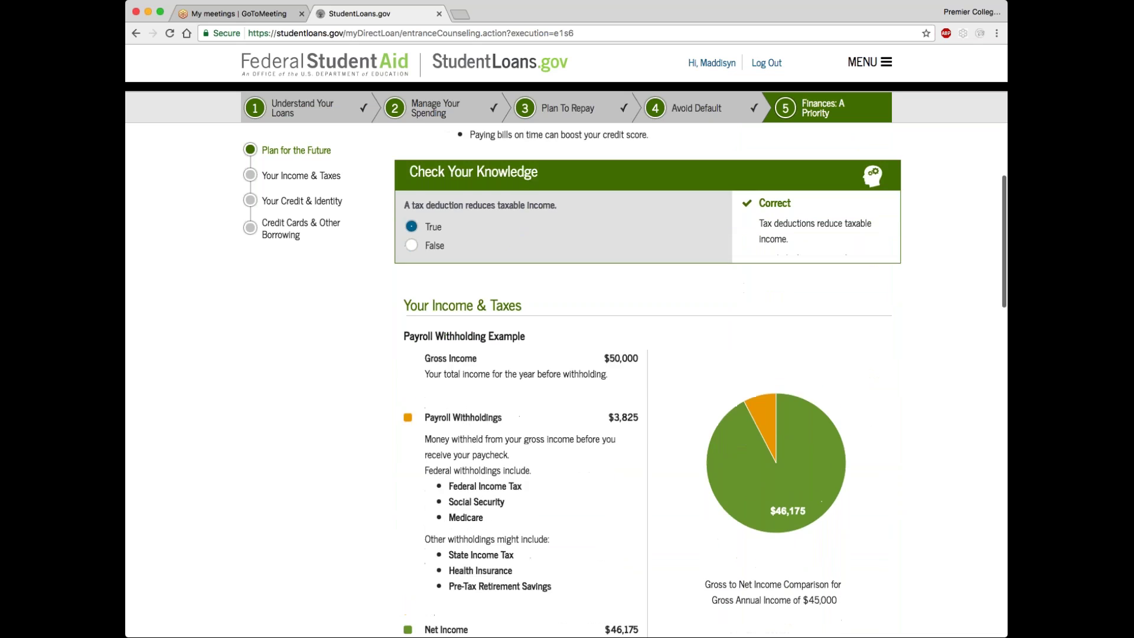
pyautogui.scroll(-5, 629, 311)
pyautogui.scroll(-8, 704, 378)
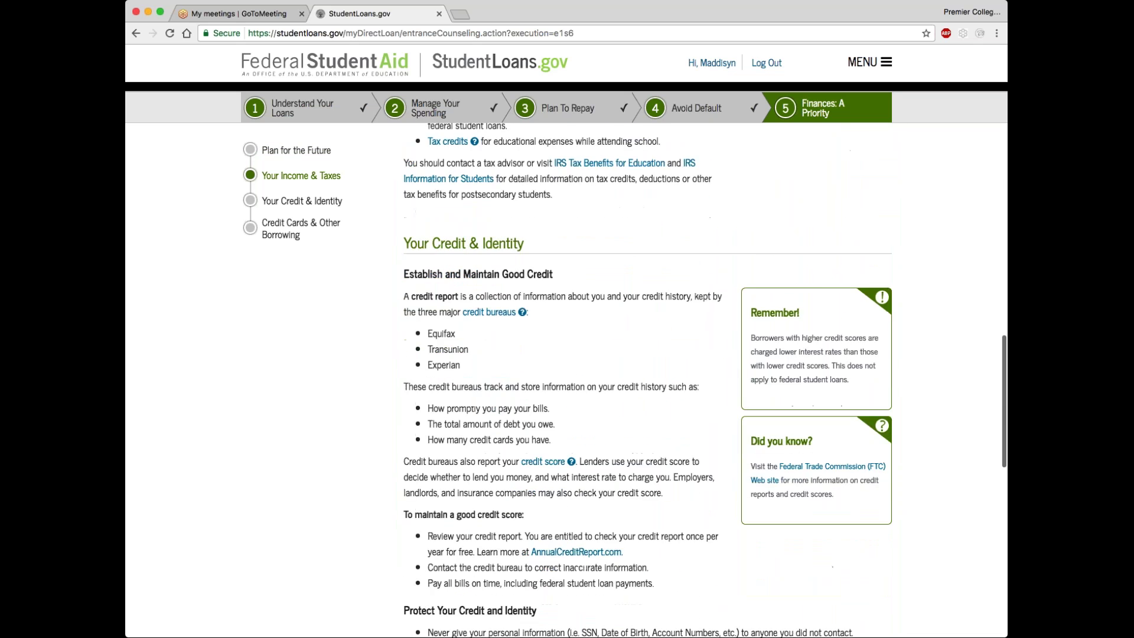
pyautogui.scroll(-7, 702, 378)
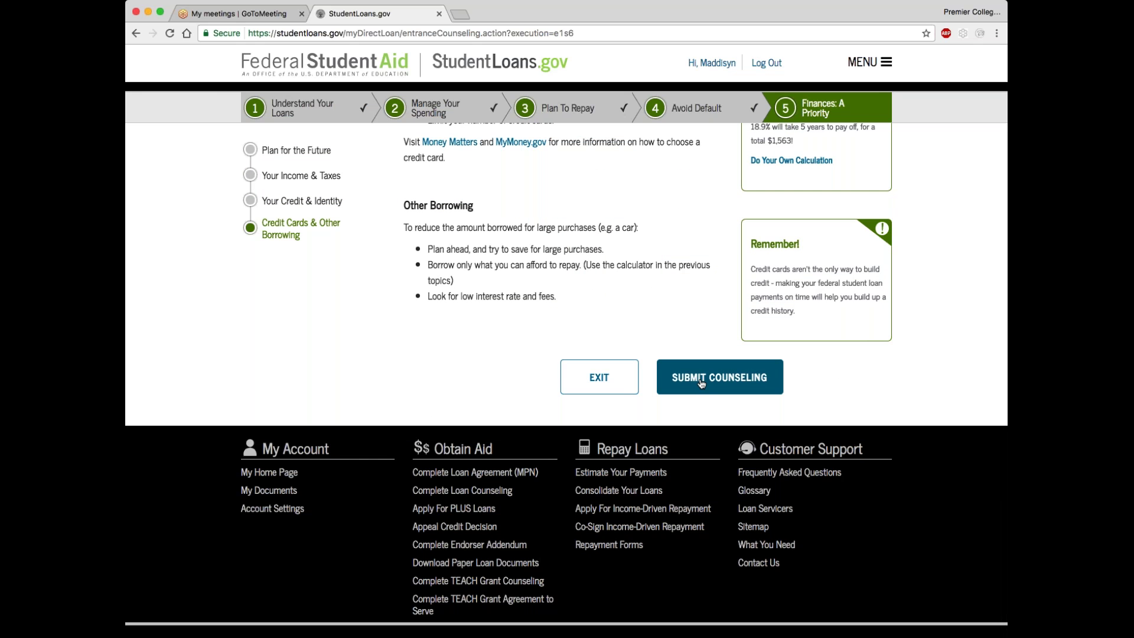
pyautogui.click(701, 383)
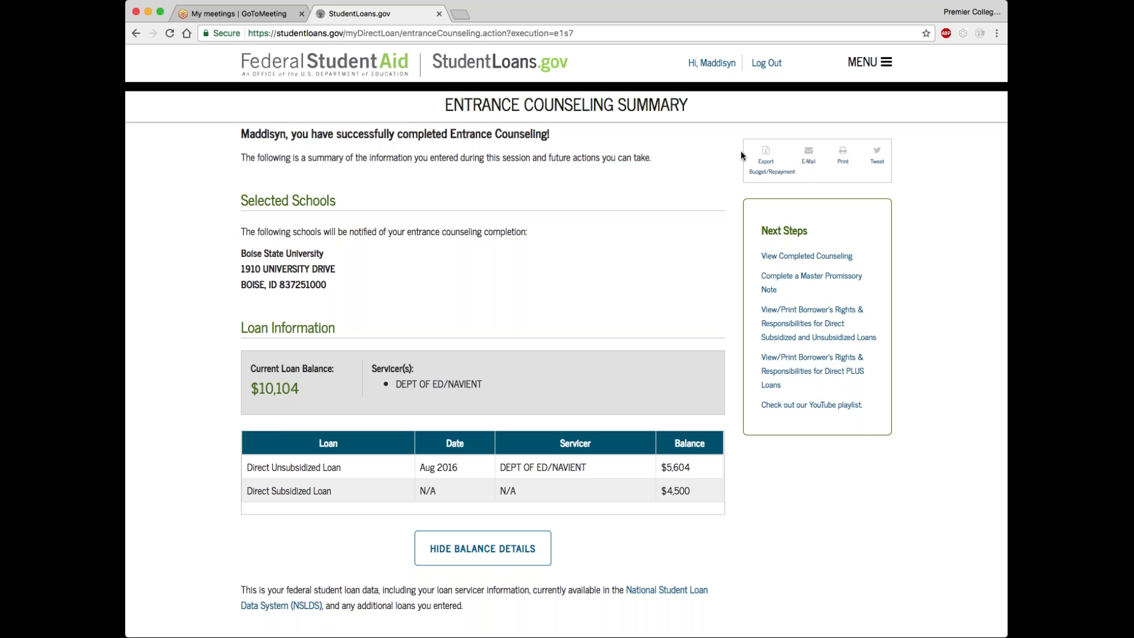
# Review the summary's $93 monthly Standard repayment plan, then bring up the site menu
pyautogui.scroll(-1, 584, 340)
pyautogui.scroll(-15, 584, 340)
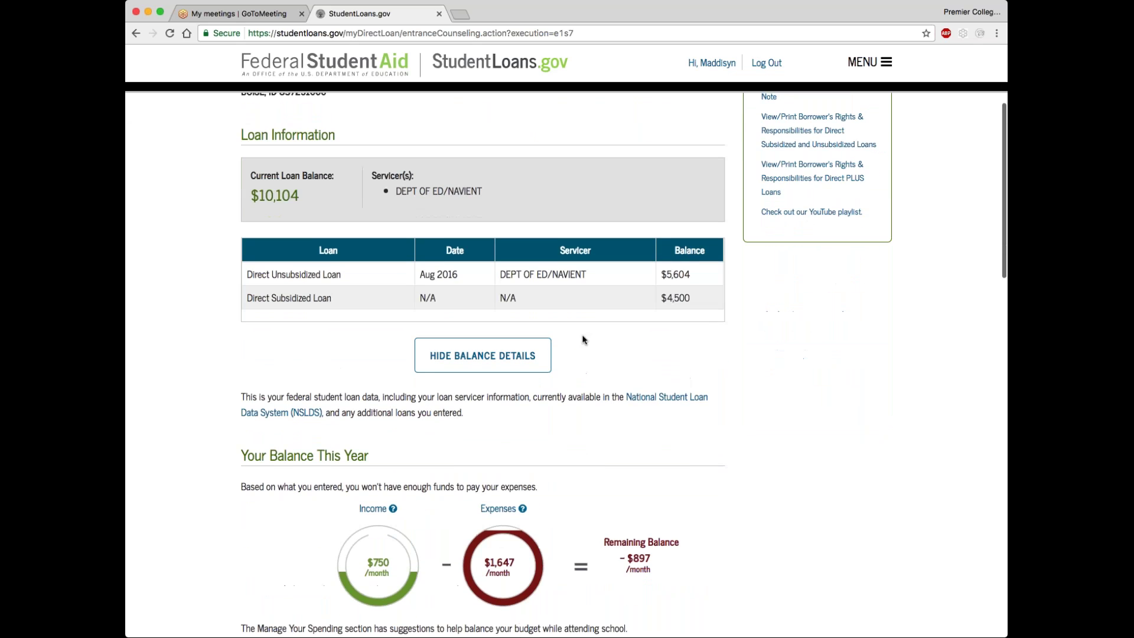
pyautogui.scroll(-10, 503, 364)
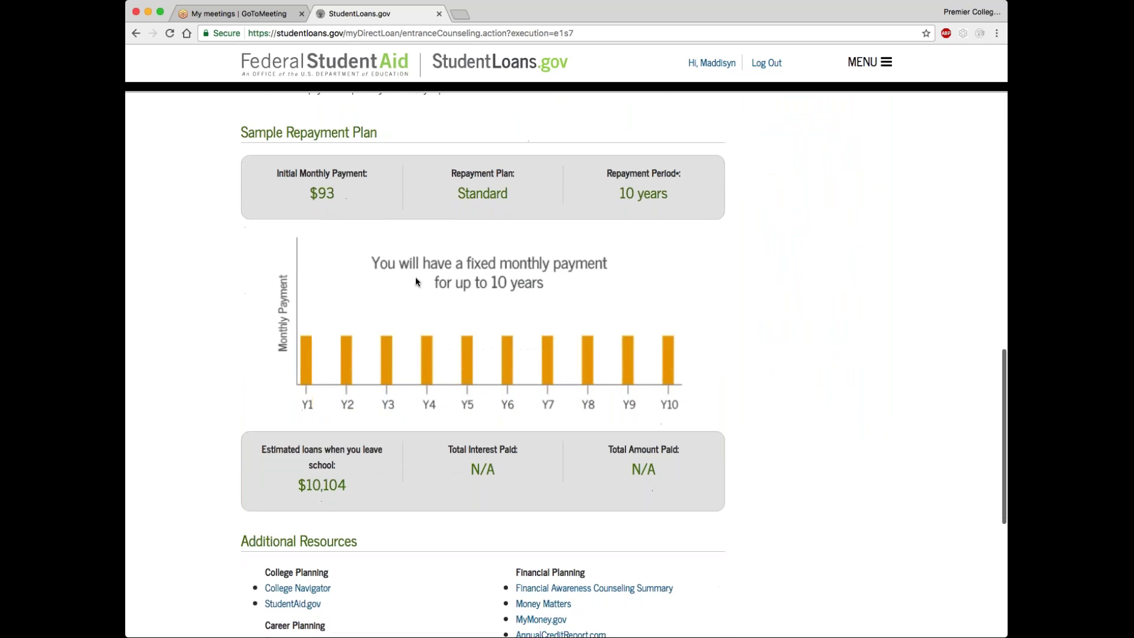
pyautogui.scroll(5, 436, 331)
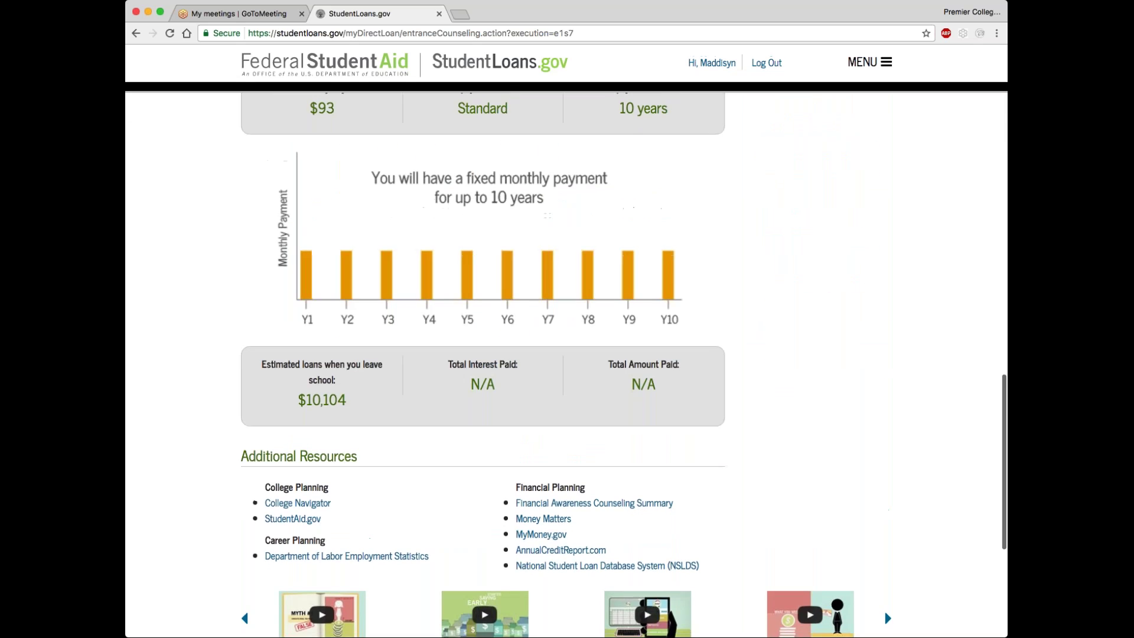
pyautogui.scroll(-1, 435, 331)
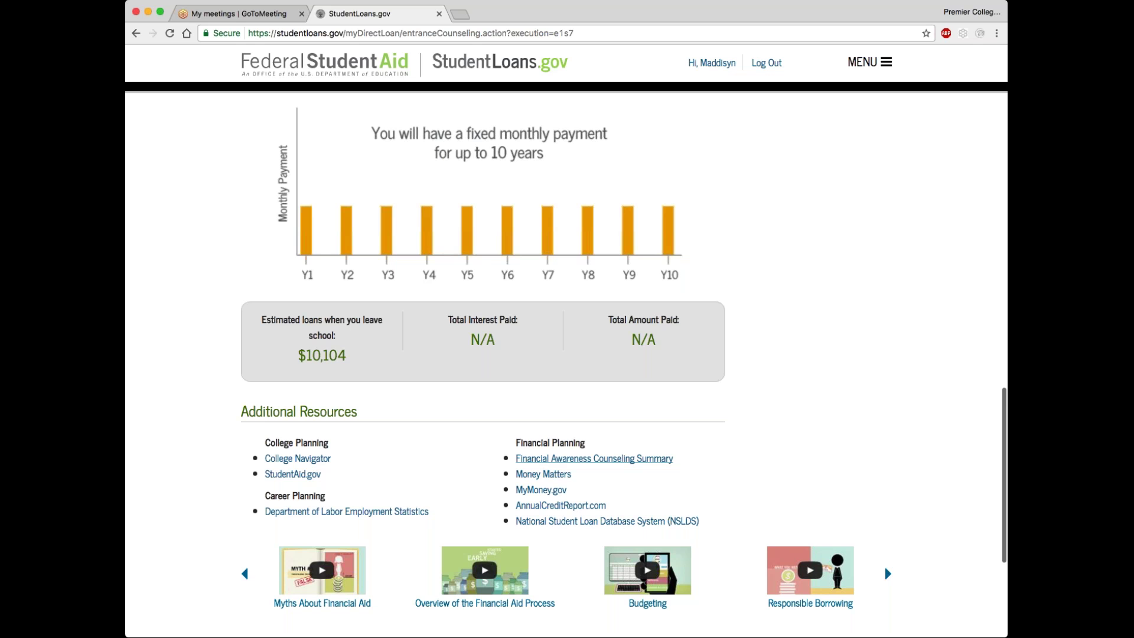
pyautogui.scroll(20, 520, 489)
pyautogui.scroll(-1, 769, 159)
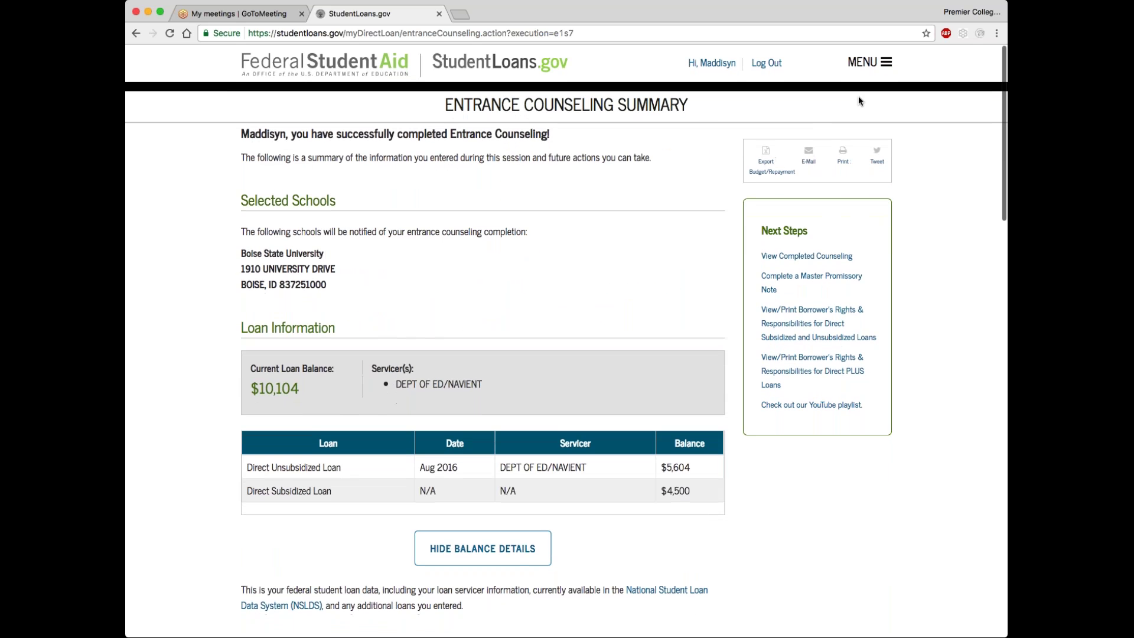
pyautogui.click(880, 70)
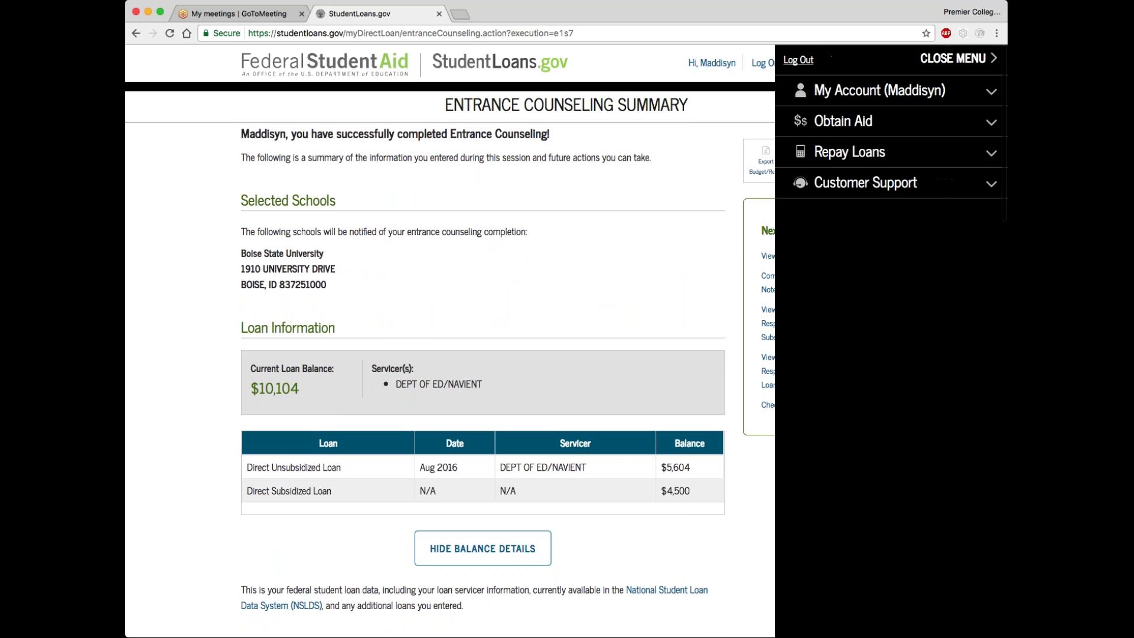
# Show My Documents filtered to Loan Counseling, listing the May 09, 2017 Entrance Counseling
pyautogui.click(844, 91)
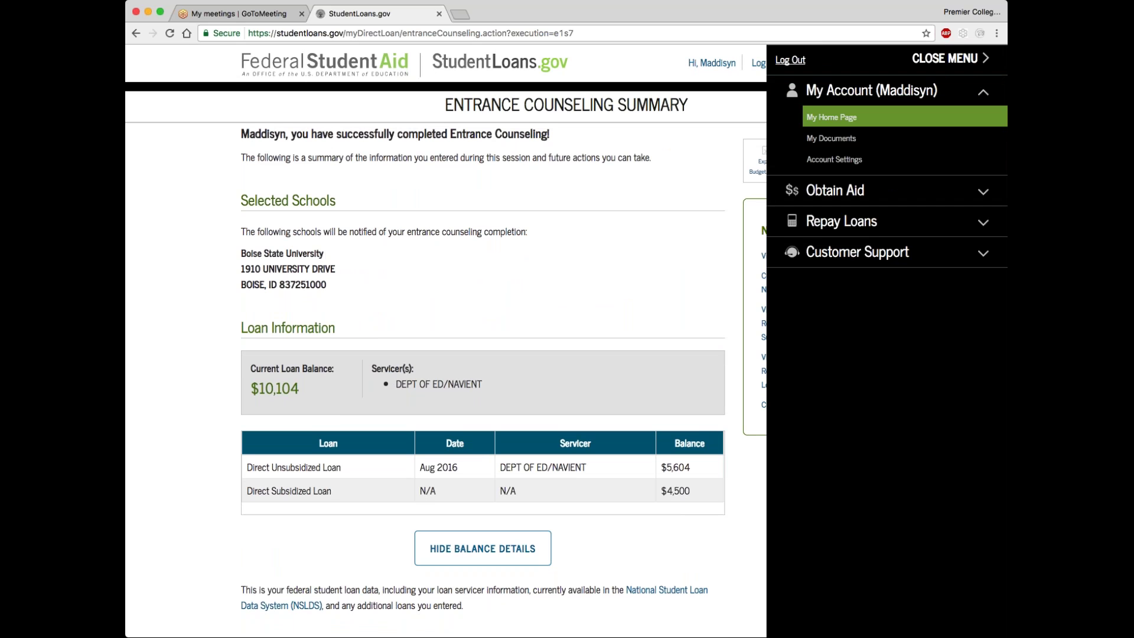
pyautogui.click(829, 140)
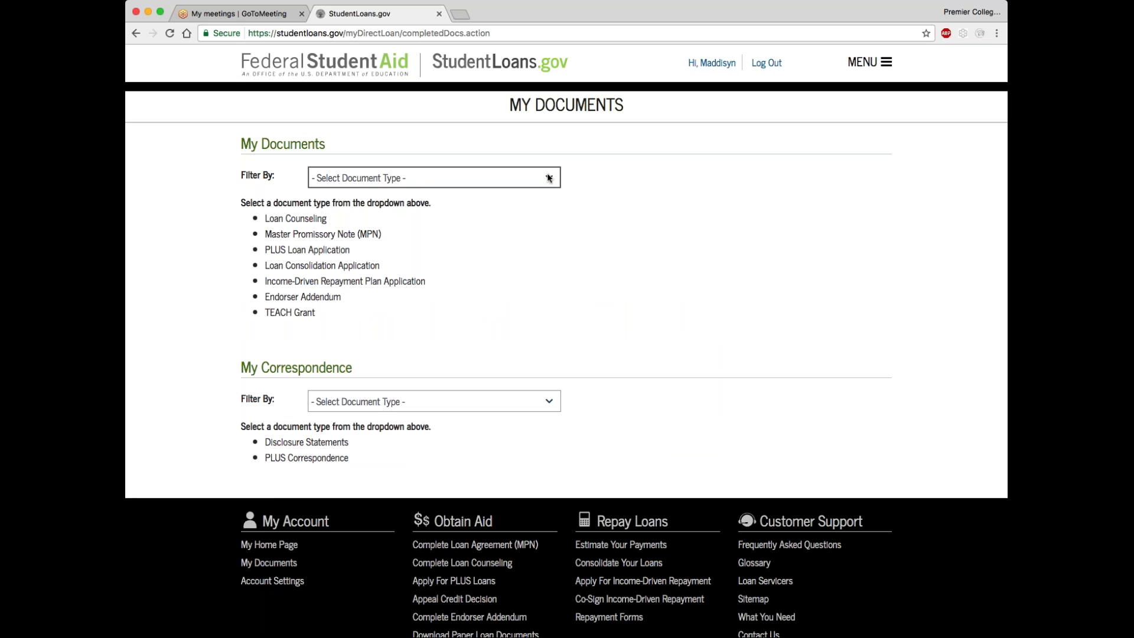
pyautogui.click(526, 180)
pyautogui.click(526, 192)
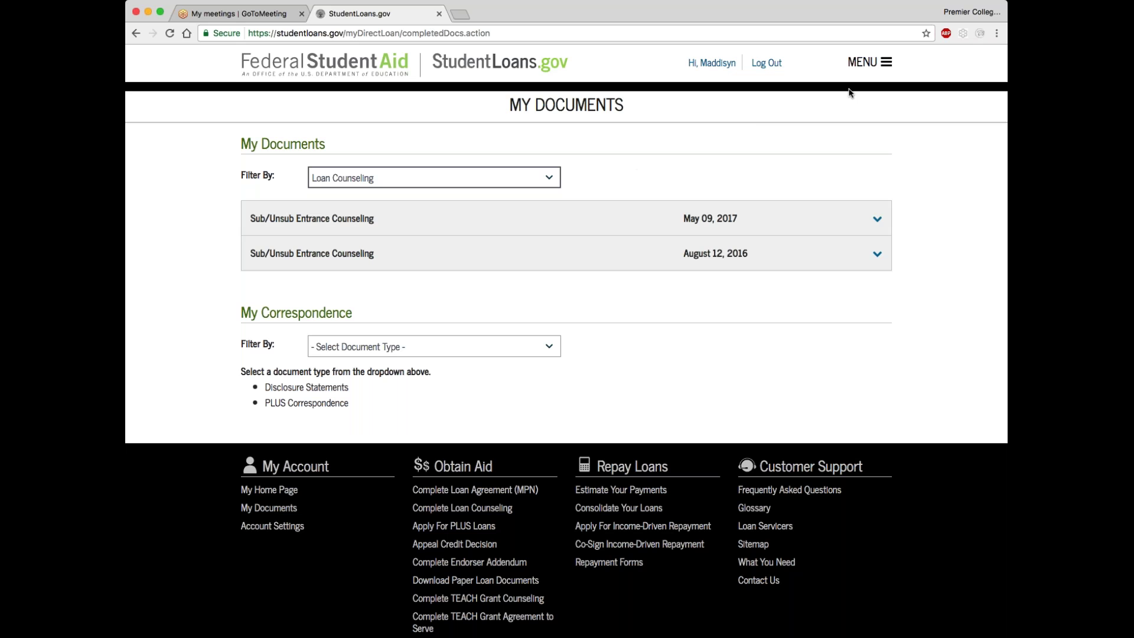
# Return to My Home Page through the account menu
pyautogui.click(886, 63)
pyautogui.click(862, 90)
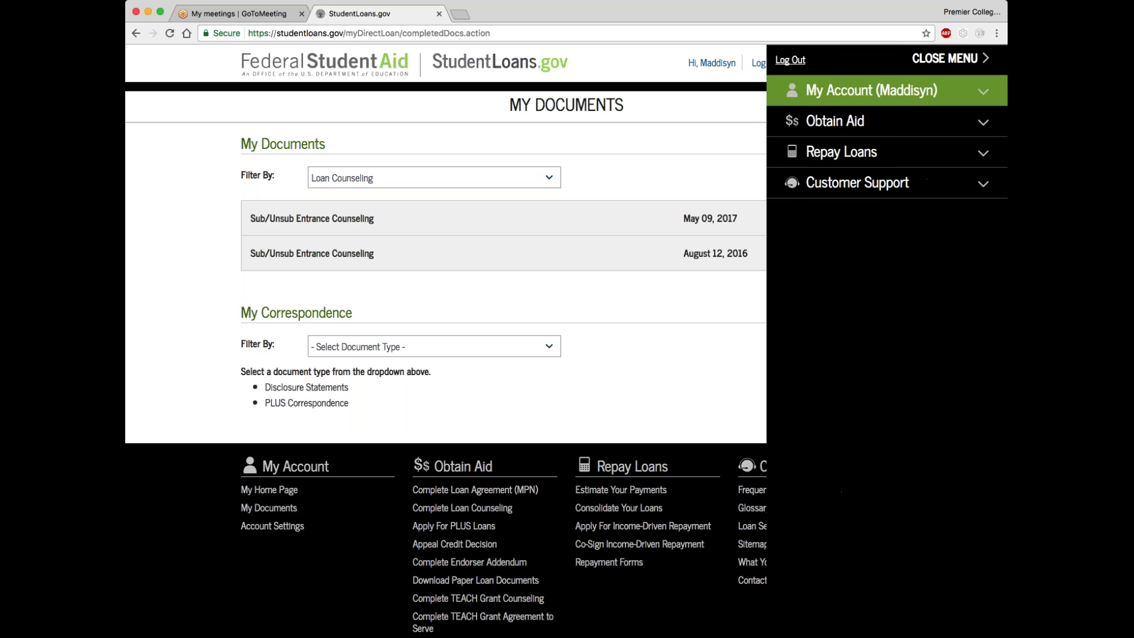
pyautogui.click(818, 118)
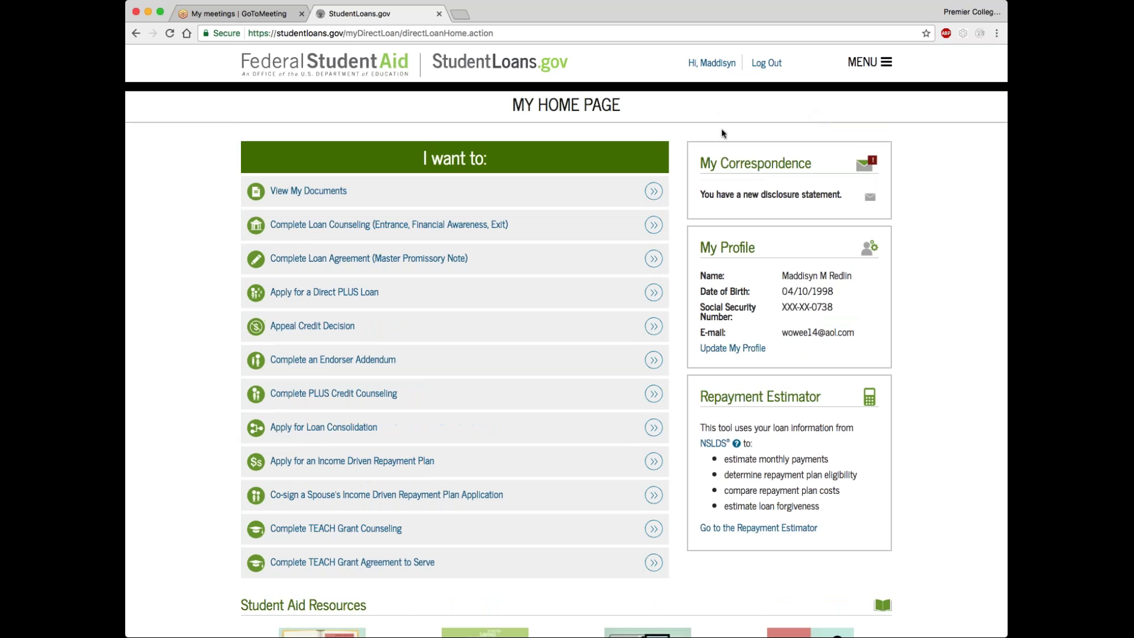